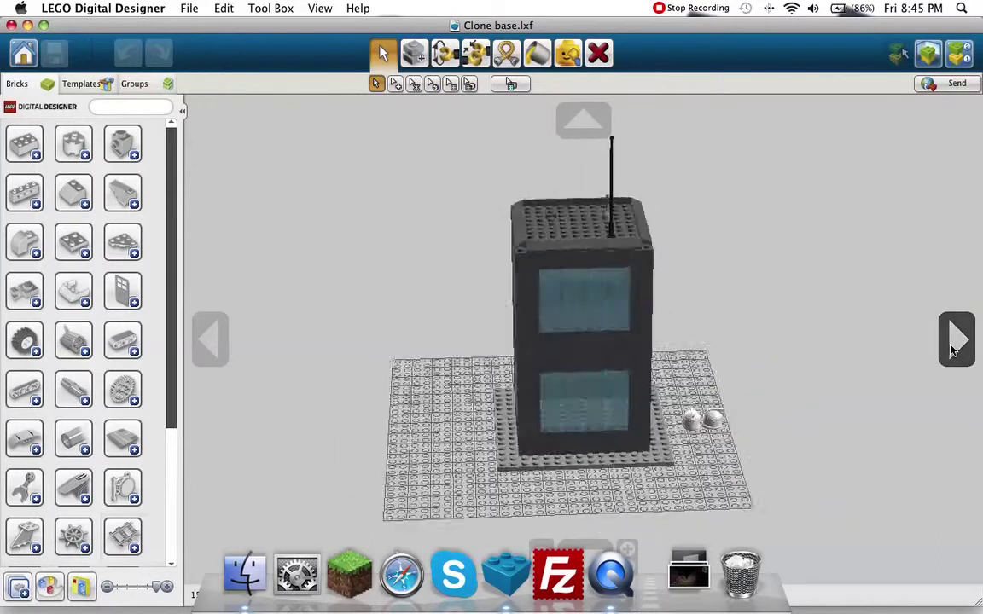
# Examine the two-storey tower, its roof antenna and windows from several sides and distances
pyautogui.moveTo(219, 346); pyautogui.dragTo(219, 345)
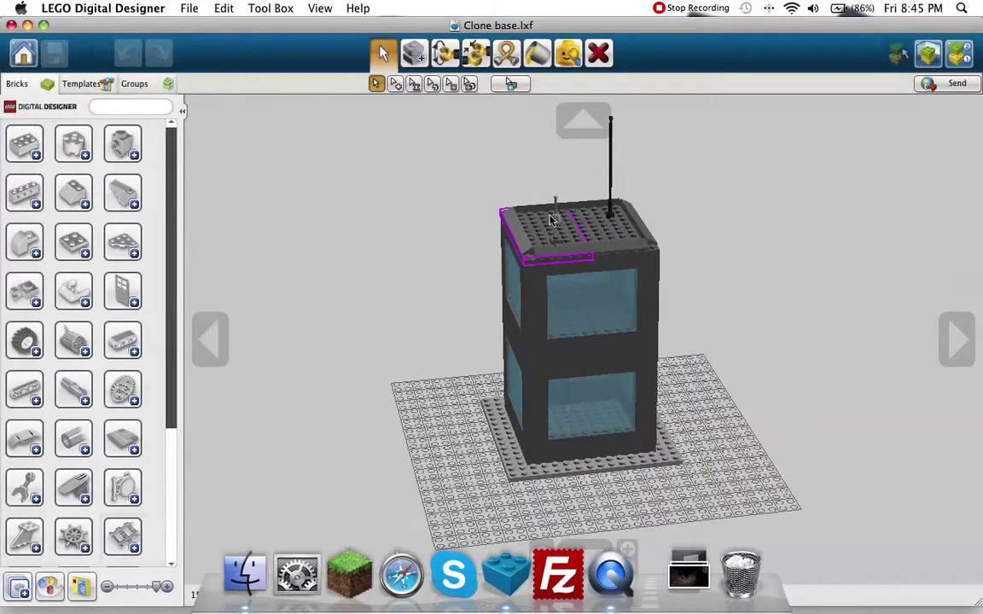
pyautogui.moveTo(953, 339); pyautogui.dragTo(952, 340)
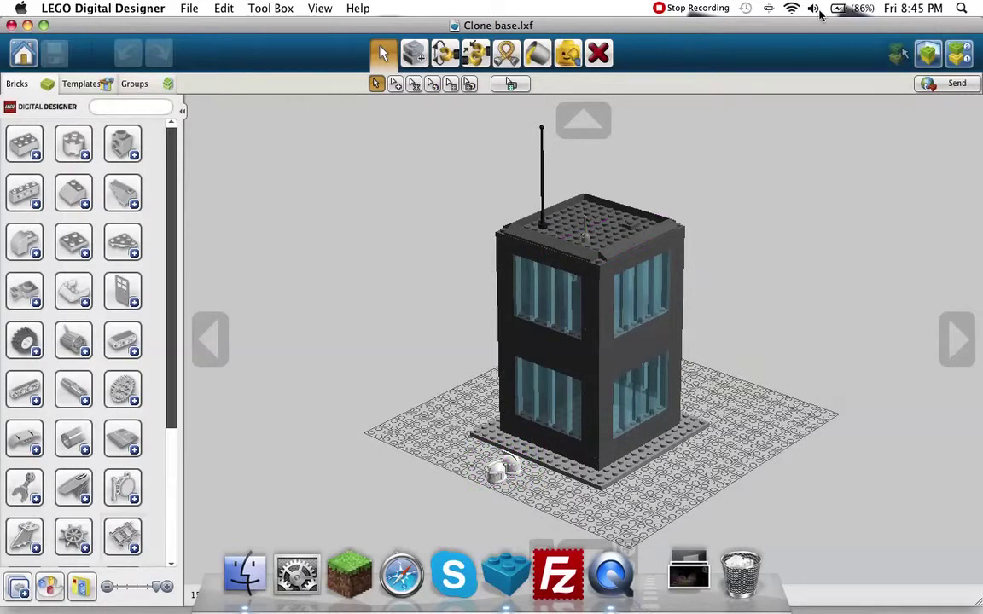
pyautogui.scroll(5, 646, 399)
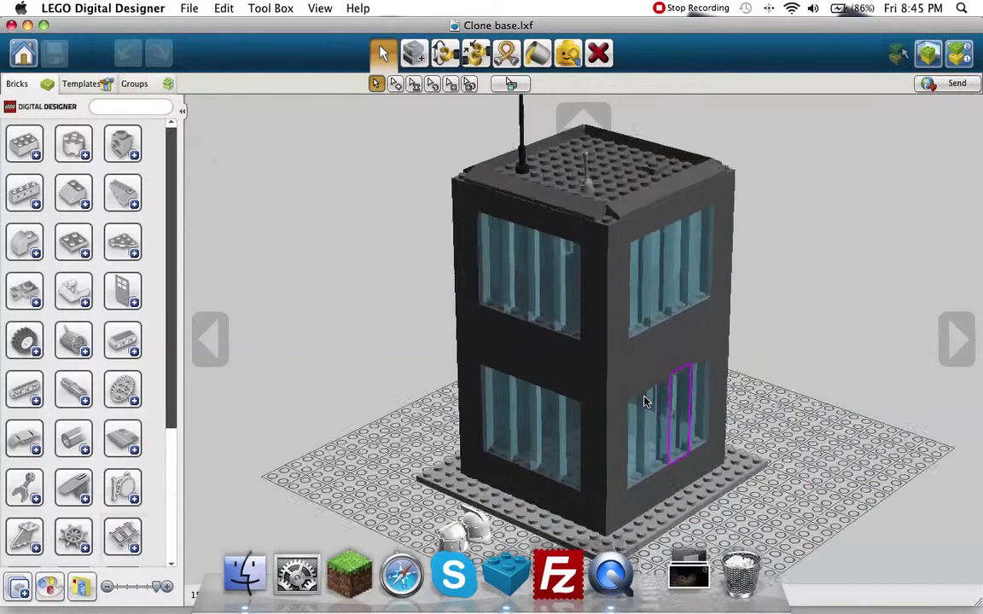
pyautogui.scroll(-5, 646, 399)
pyautogui.scroll(5, 646, 401)
pyautogui.scroll(-5, 646, 399)
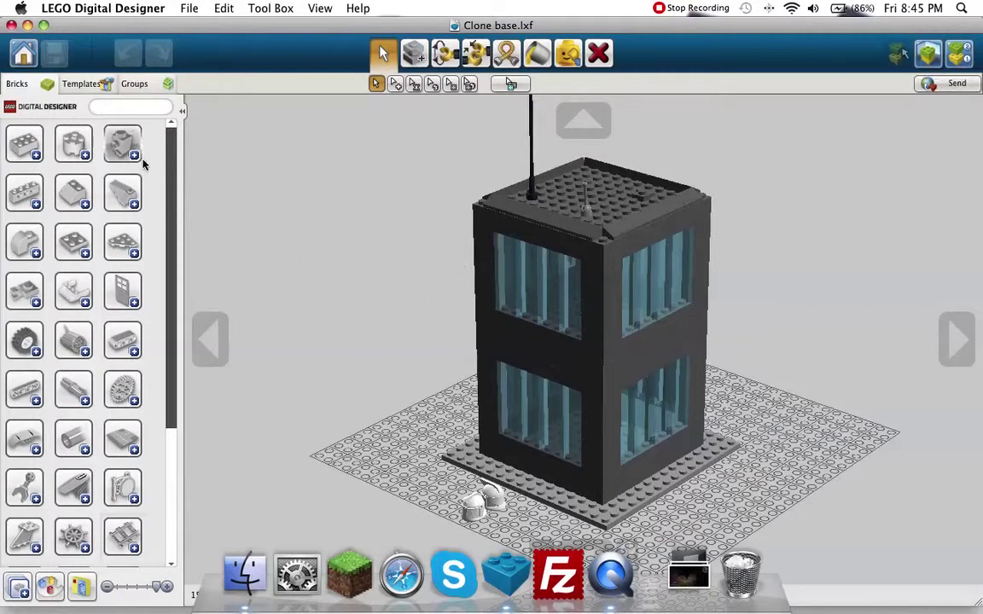
pyautogui.scroll(-5, 225, 309)
pyautogui.scroll(6, 457, 299)
pyautogui.scroll(-5, 535, 339)
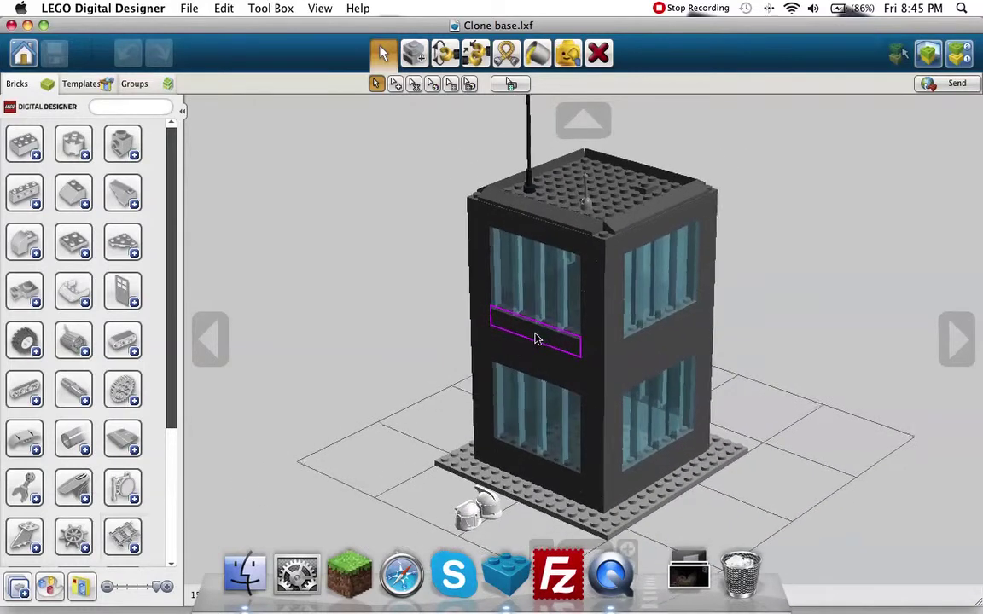
# Delete the outer one of the two white helmets lying beside the baseplate, and return to the Selection tool
pyautogui.scroll(2, 507, 423)
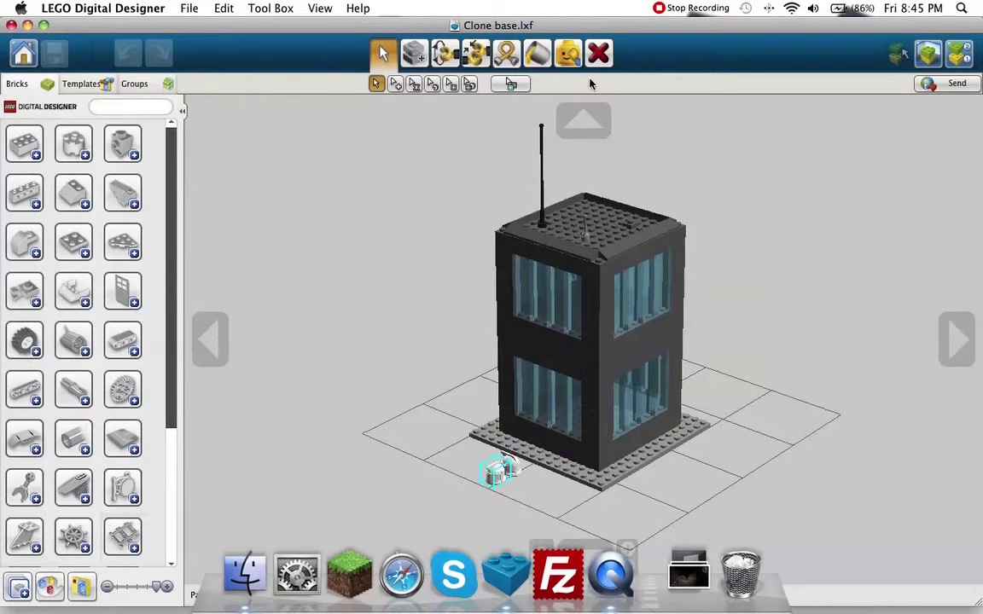
pyautogui.click(598, 53)
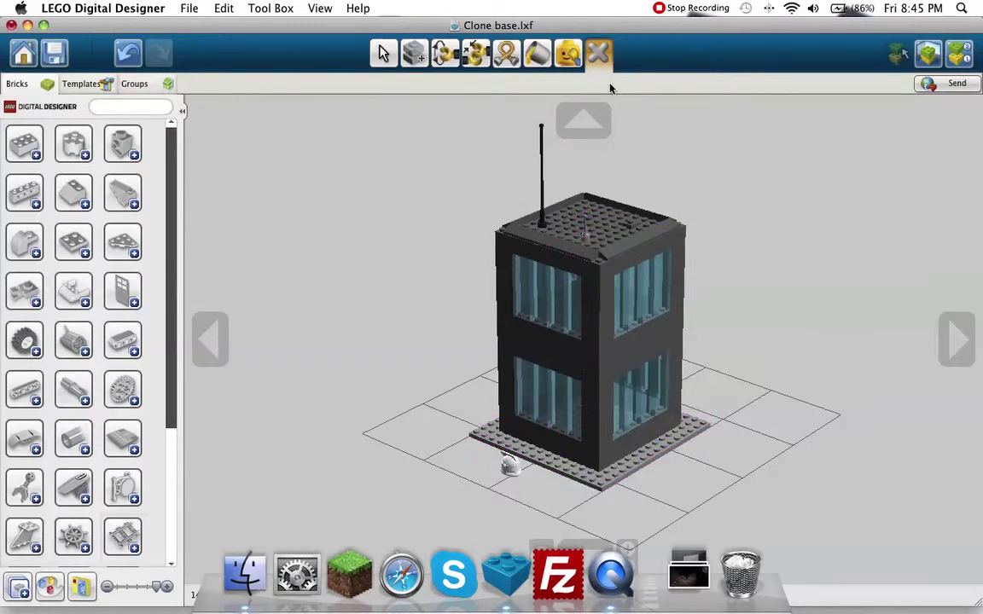
pyautogui.click(397, 54)
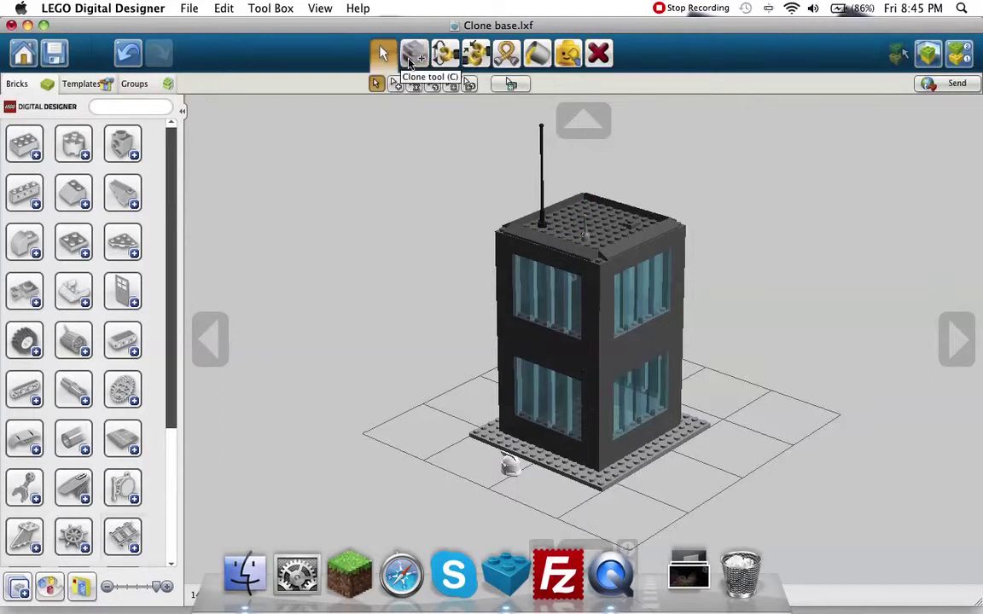
# Expand the roof tile brick category, look over its colour variants, and collapse it again
pyautogui.click(75, 241)
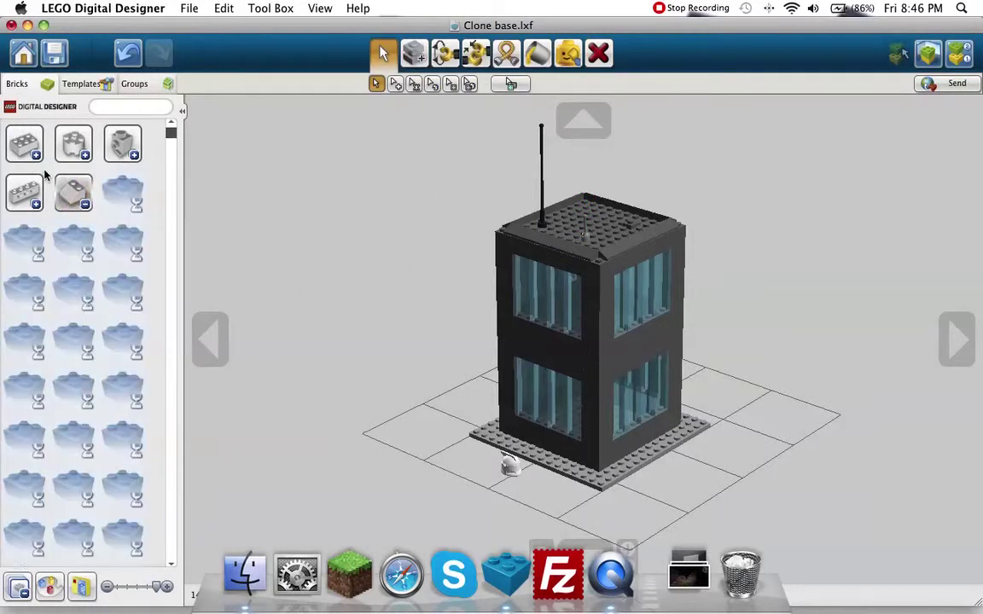
pyautogui.scroll(-5, 86, 188)
pyautogui.scroll(5, 101, 197)
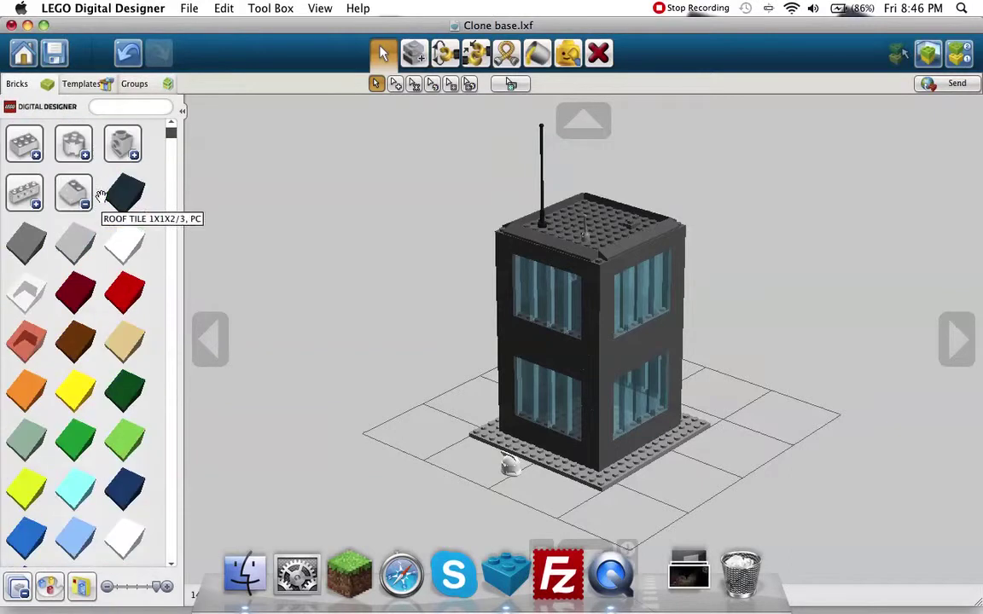
pyautogui.click(83, 202)
# Browse the round brick category from round bricks and cones to balcony pieces, and collapse it again
pyautogui.click(75, 128)
pyautogui.scroll(-6, 111, 196)
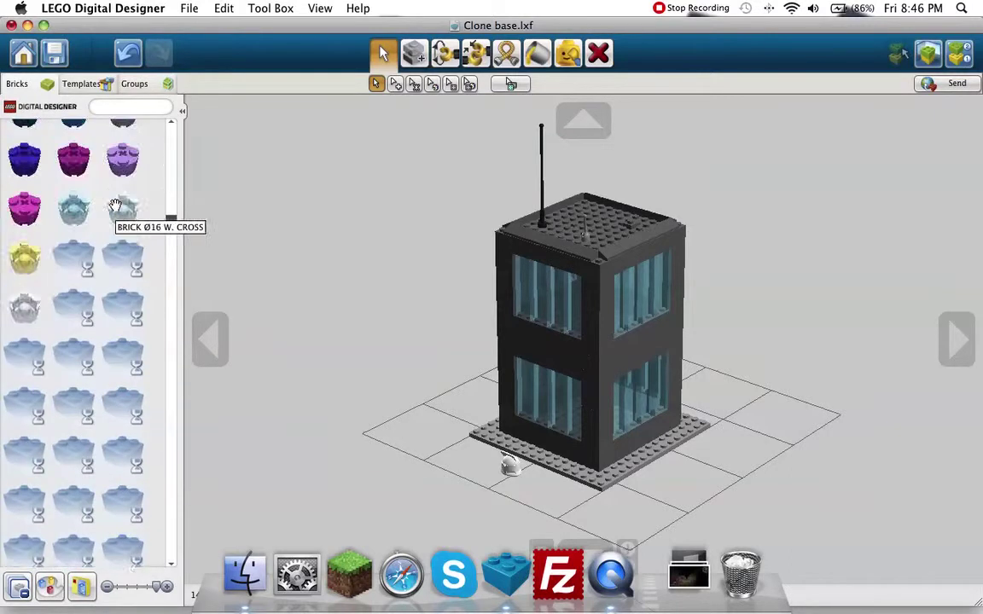
pyautogui.scroll(-10, 116, 205)
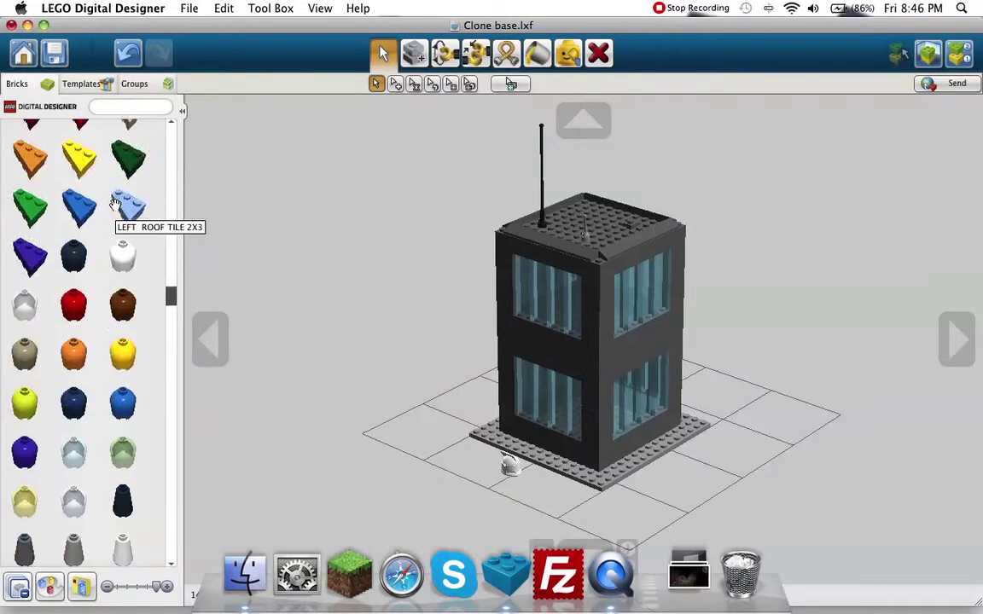
pyautogui.scroll(-12, 115, 206)
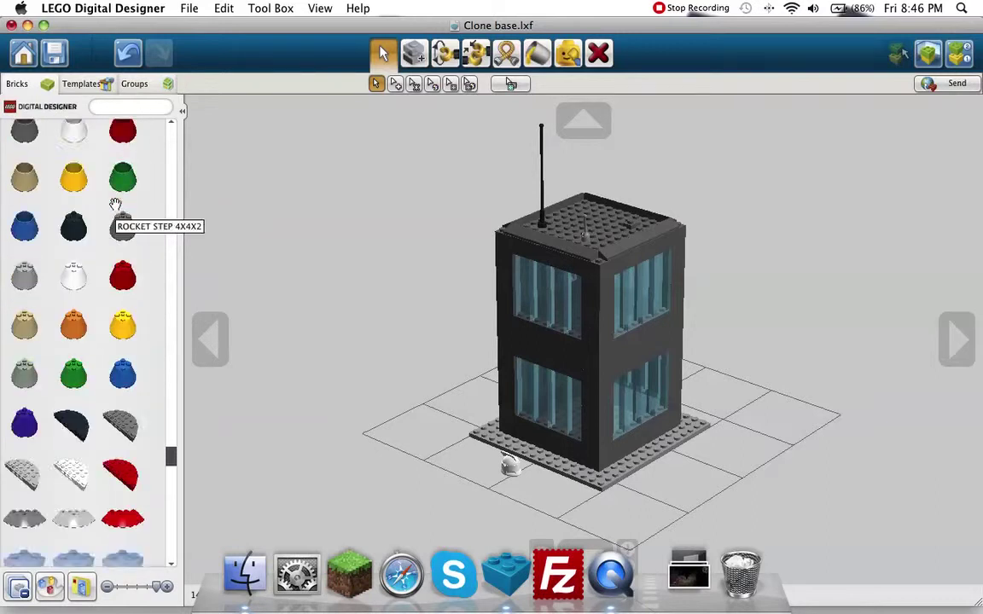
pyautogui.scroll(-8, 116, 205)
pyautogui.scroll(20, 115, 203)
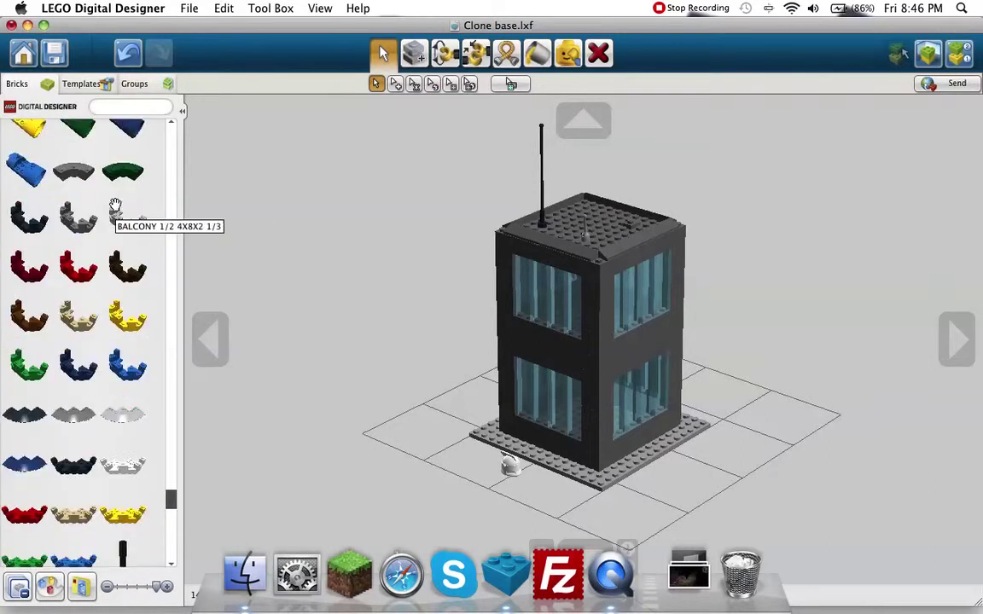
pyautogui.scroll(15, 115, 203)
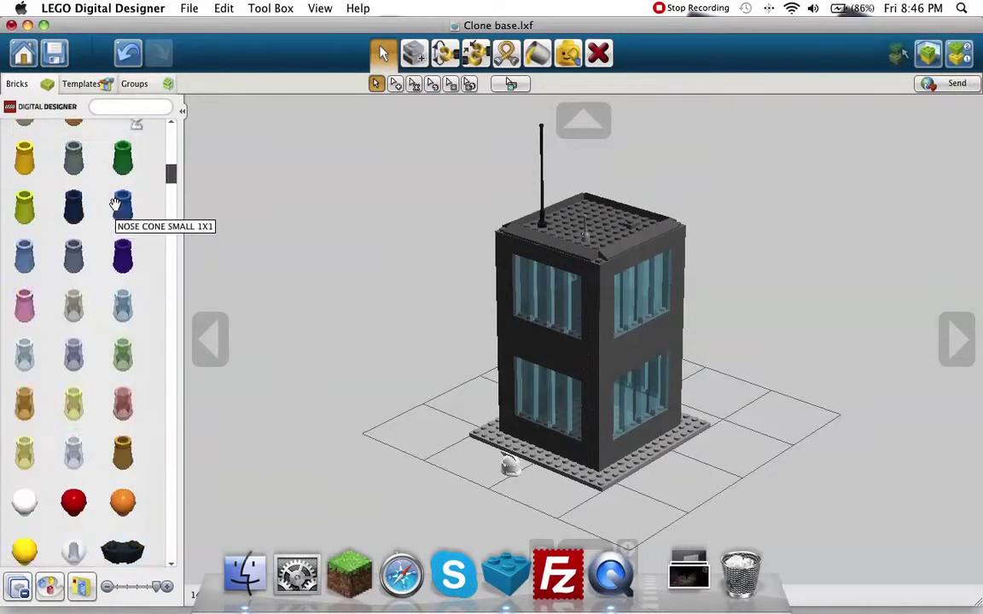
pyautogui.scroll(4, 115, 203)
pyautogui.click(83, 155)
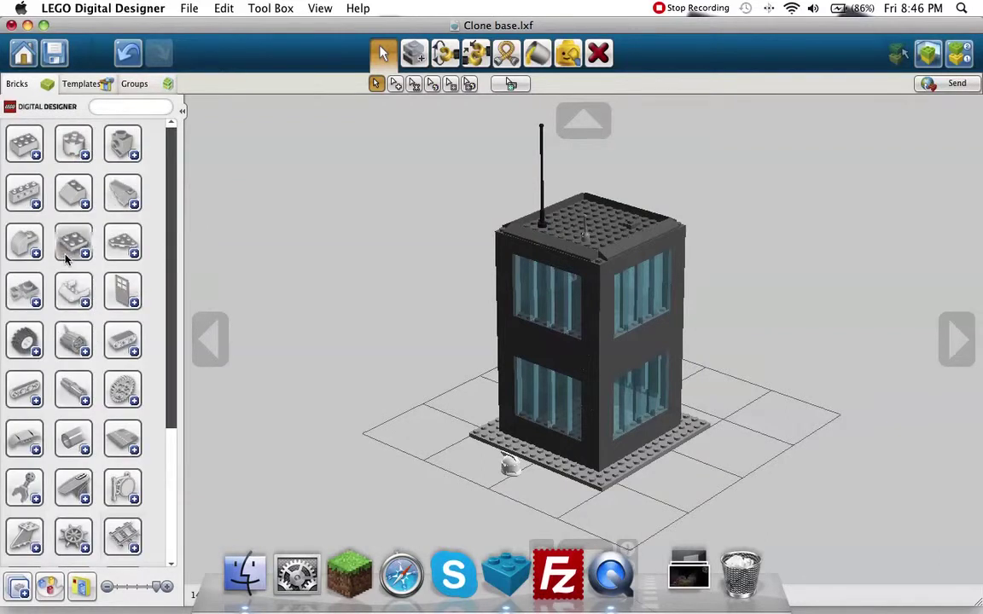
# Look over the remaining brick categories and examine the tower from its other sides
pyautogui.scroll(-4, 142, 249)
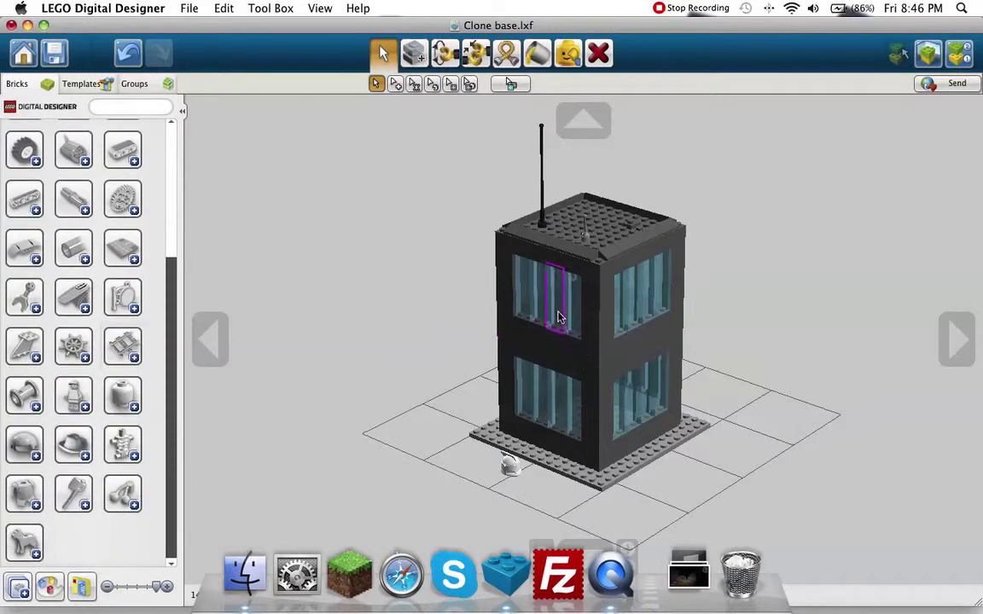
pyautogui.scroll(5, 568, 337)
pyautogui.scroll(-8, 573, 346)
pyautogui.scroll(5, 575, 341)
pyautogui.scroll(-4, 576, 342)
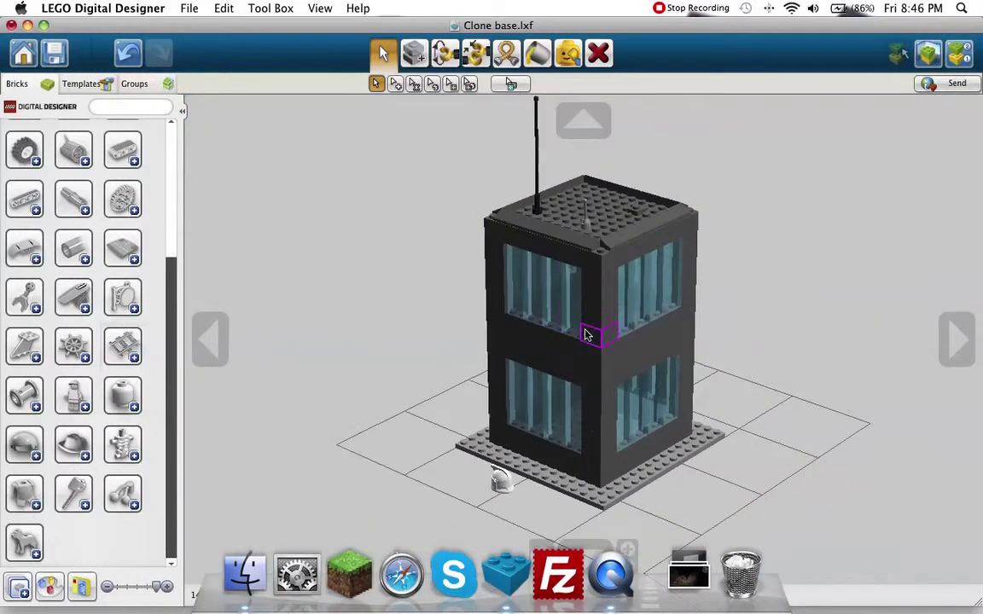
pyautogui.click(956, 340)
pyautogui.moveTo(972, 341); pyautogui.dragTo(965, 331)
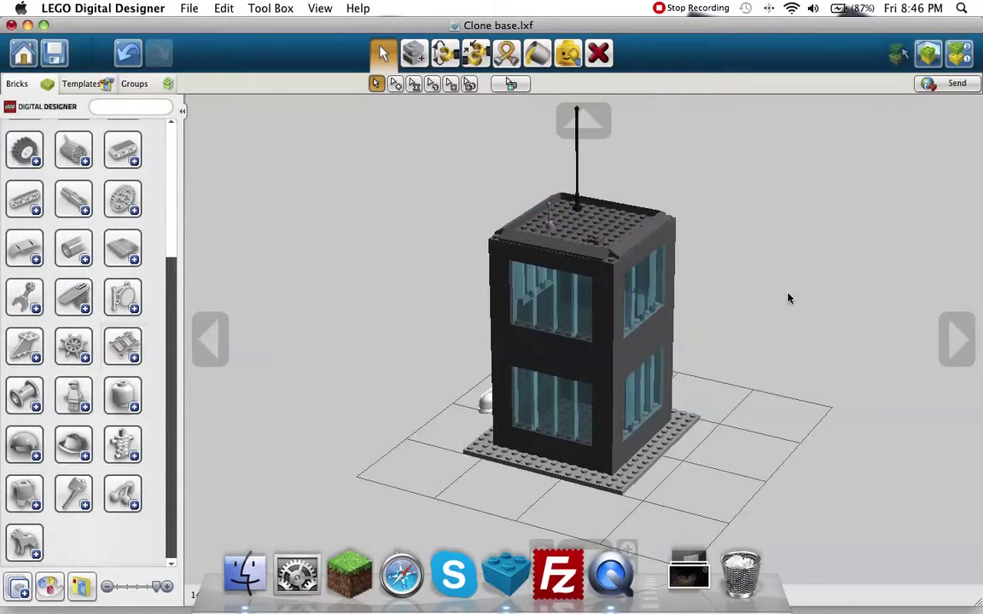
pyautogui.click(959, 340)
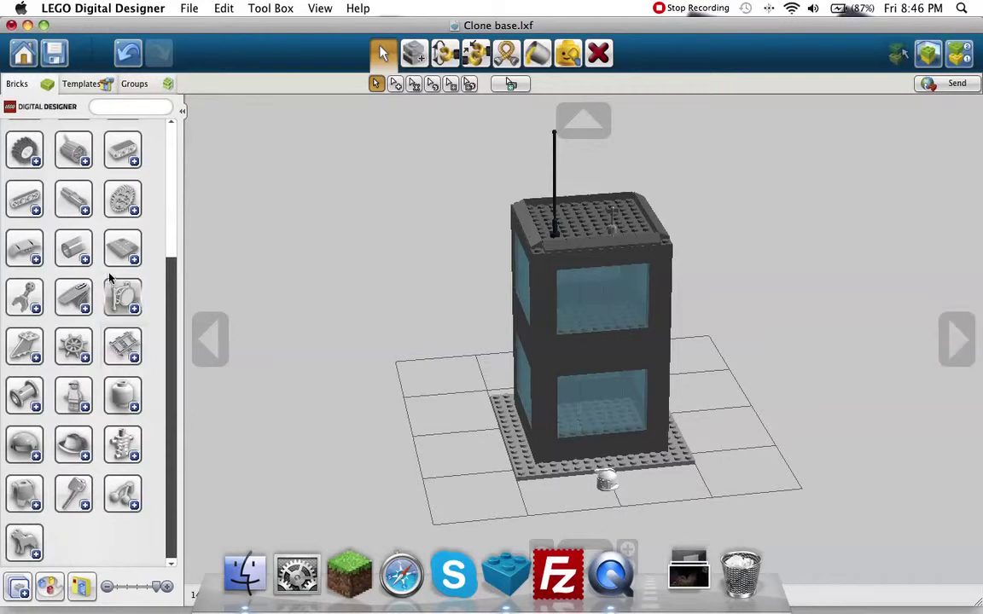
pyautogui.scroll(5, 103, 327)
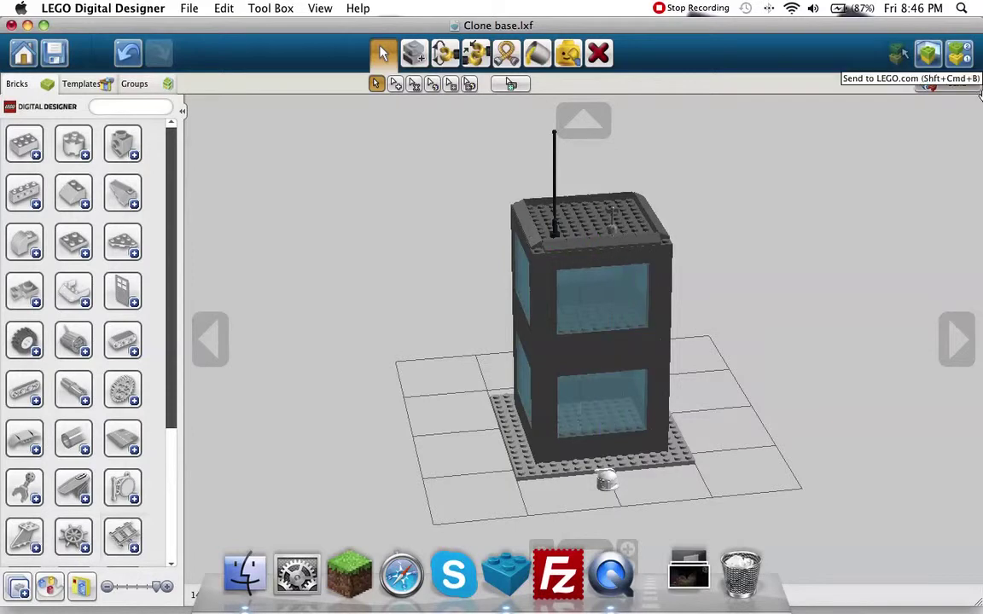
# Open the tower's building guide, advance brick by brick through to step 40, and return to build mode
pyautogui.click(927, 54)
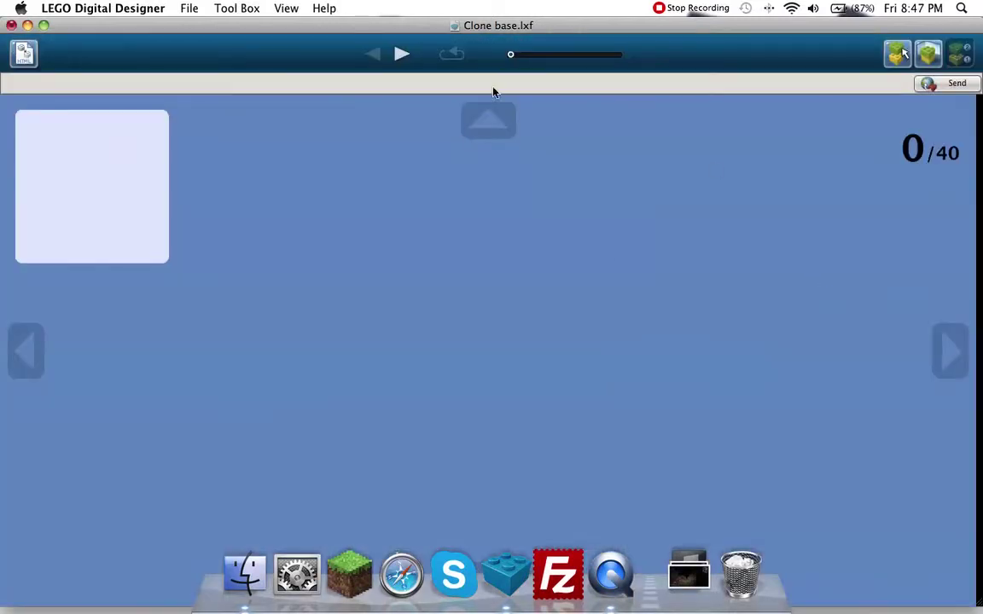
pyautogui.click(402, 54)
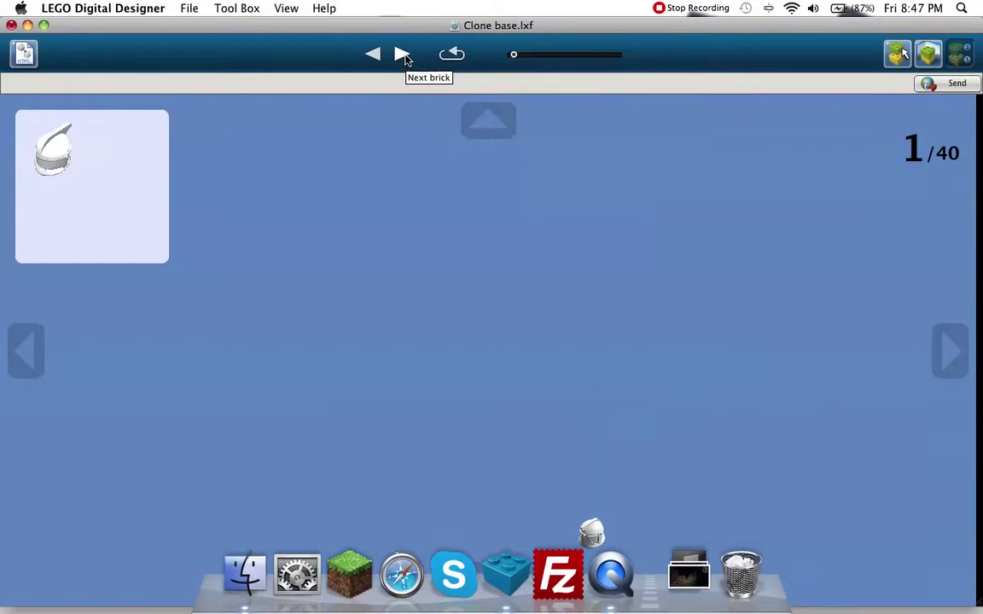
pyautogui.click(403, 54)
pyautogui.click(402, 54)
pyautogui.click(403, 53)
pyautogui.click(402, 54)
pyautogui.click(403, 53)
pyautogui.click(403, 53)
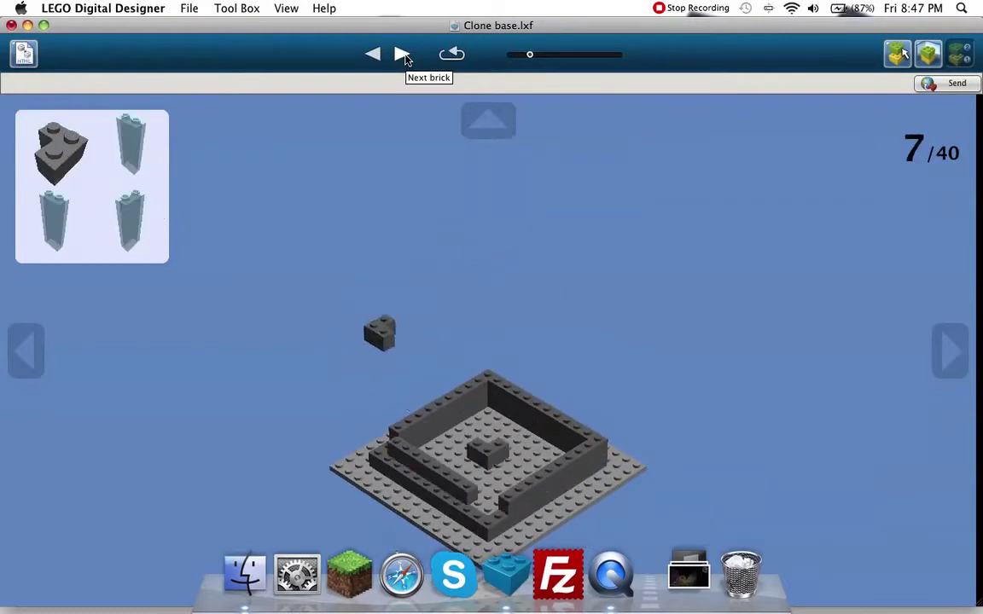
pyautogui.click(402, 54)
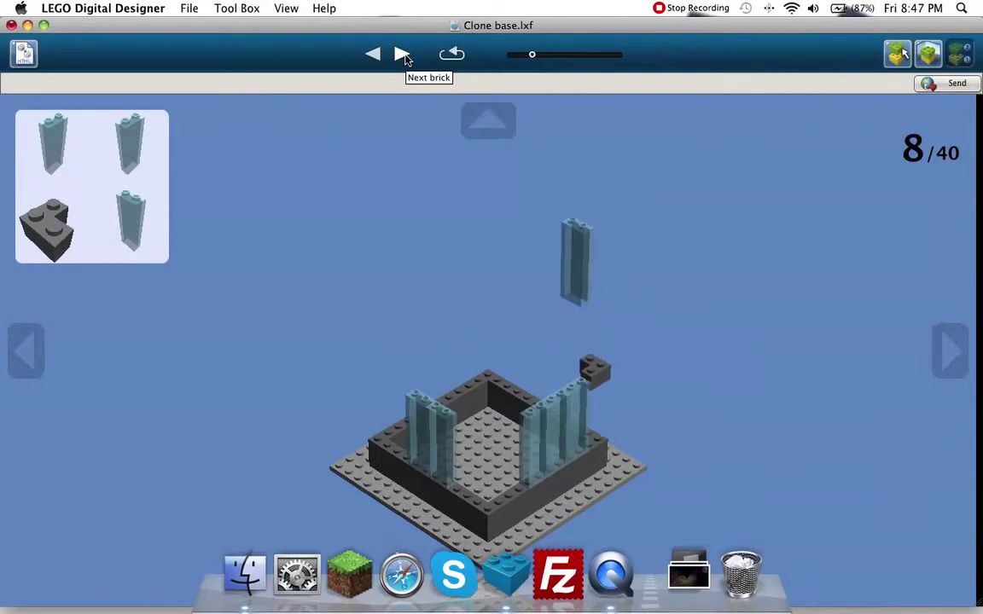
pyautogui.click(403, 54)
pyautogui.click(402, 54)
pyautogui.click(402, 54)
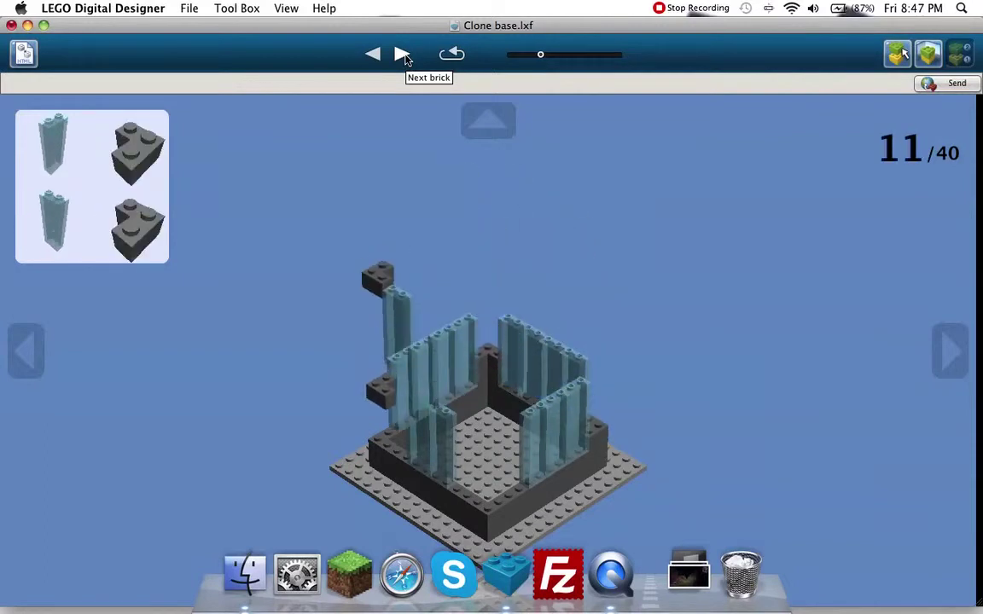
pyautogui.click(403, 53)
pyautogui.click(403, 54)
pyautogui.click(402, 53)
pyautogui.click(403, 54)
pyautogui.click(403, 54)
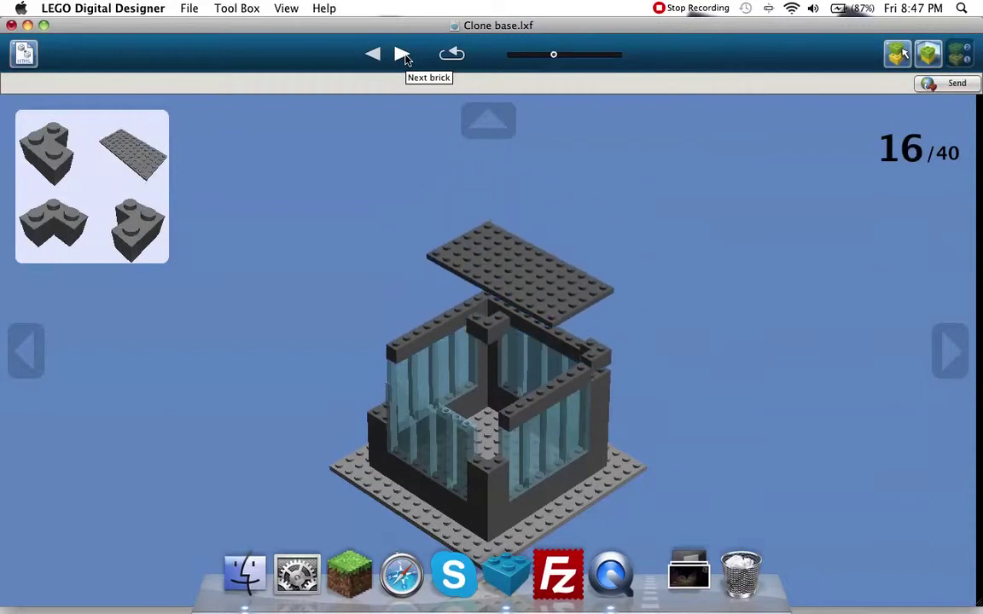
pyautogui.click(403, 54)
pyautogui.click(402, 53)
pyautogui.click(402, 53)
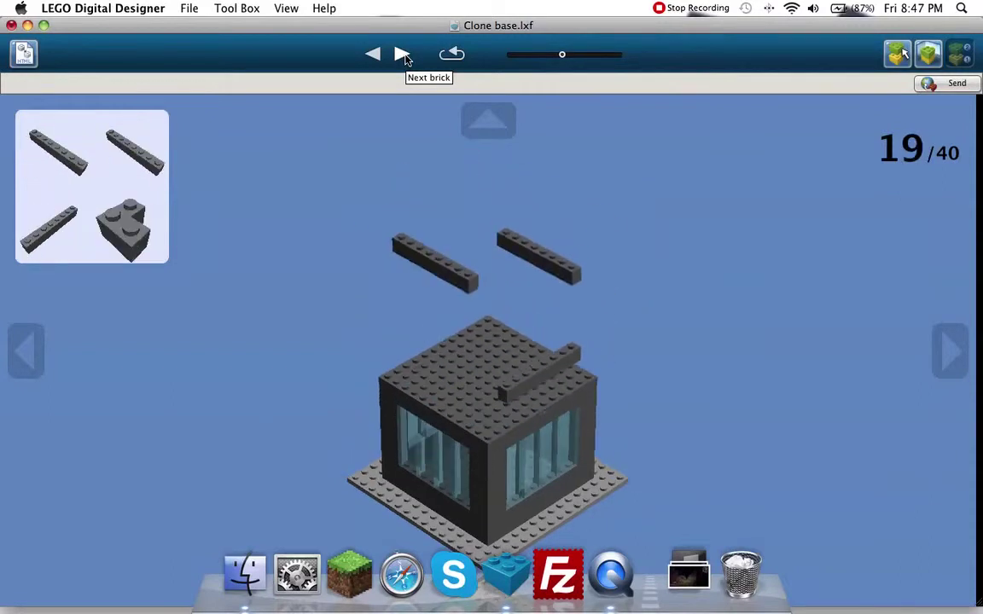
pyautogui.click(403, 53)
pyautogui.click(403, 54)
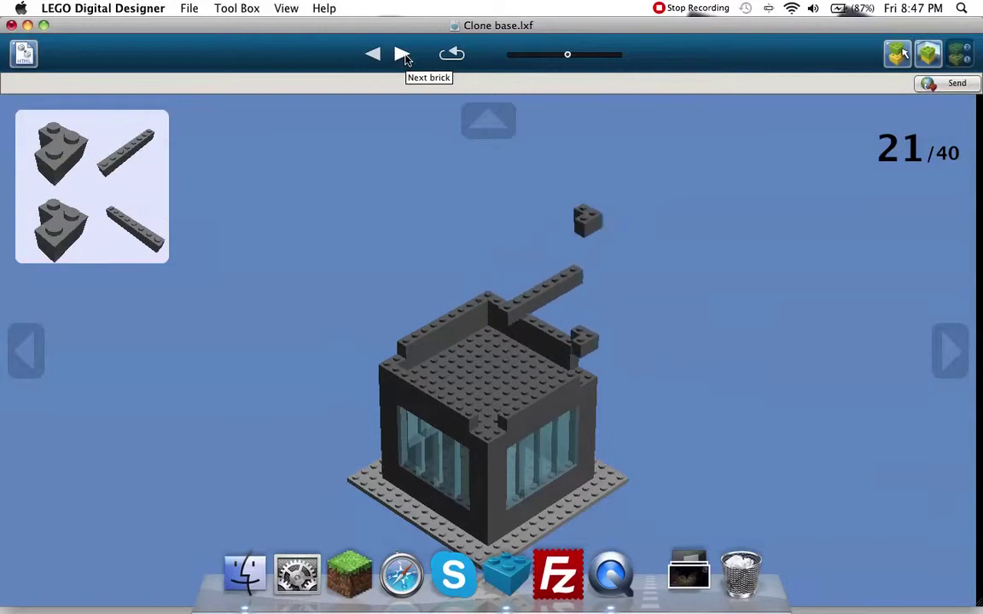
pyautogui.click(403, 54)
pyautogui.click(403, 53)
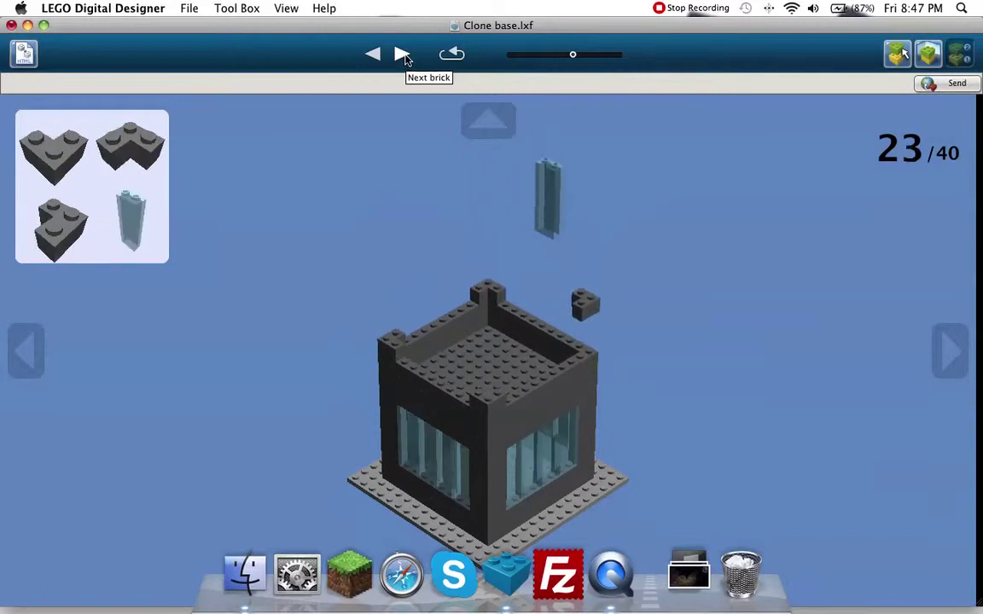
pyautogui.click(403, 53)
pyautogui.click(403, 53)
pyautogui.click(402, 53)
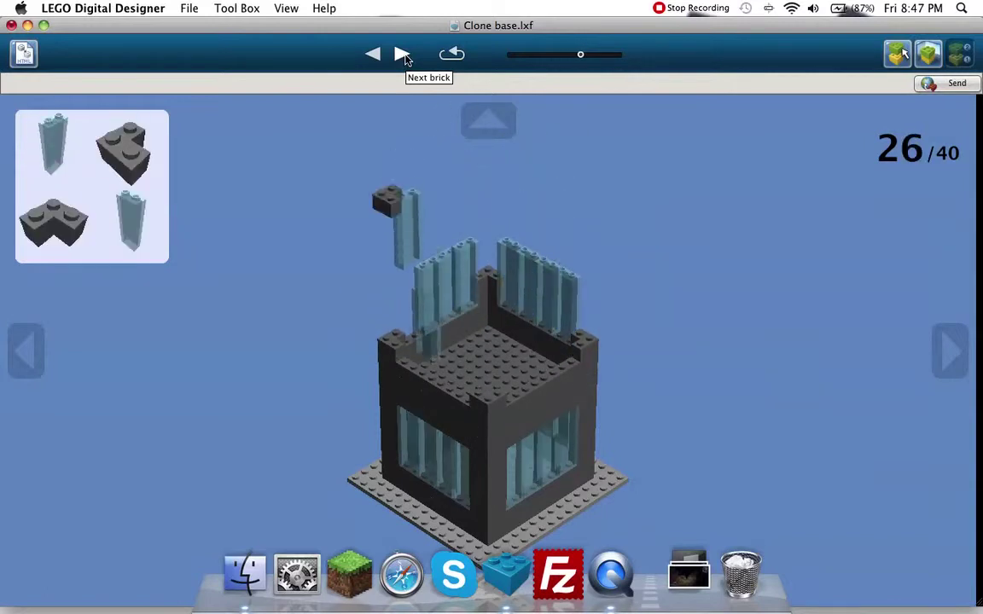
pyautogui.click(403, 54)
pyautogui.click(402, 53)
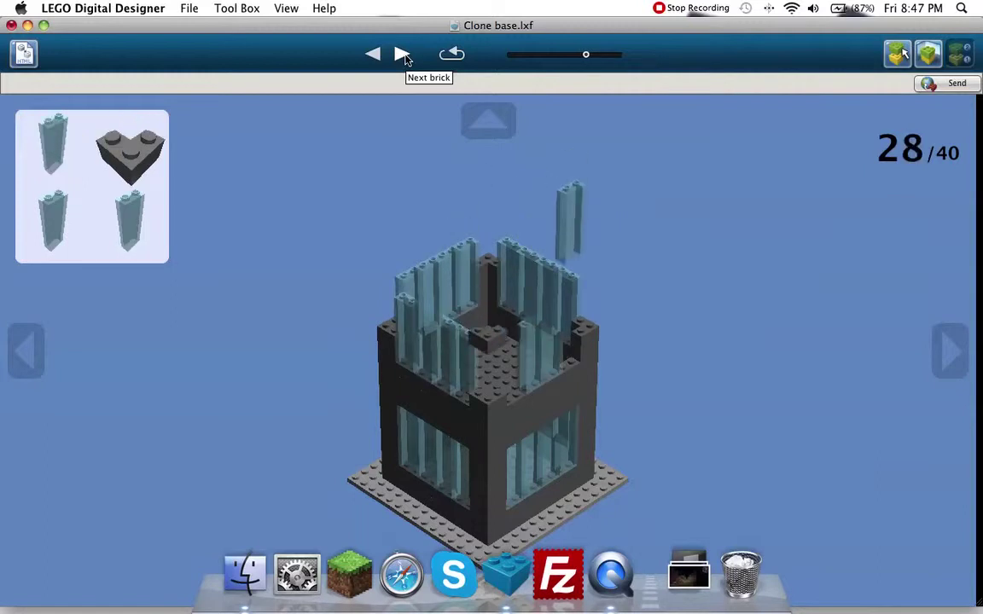
pyautogui.click(403, 54)
pyautogui.click(402, 53)
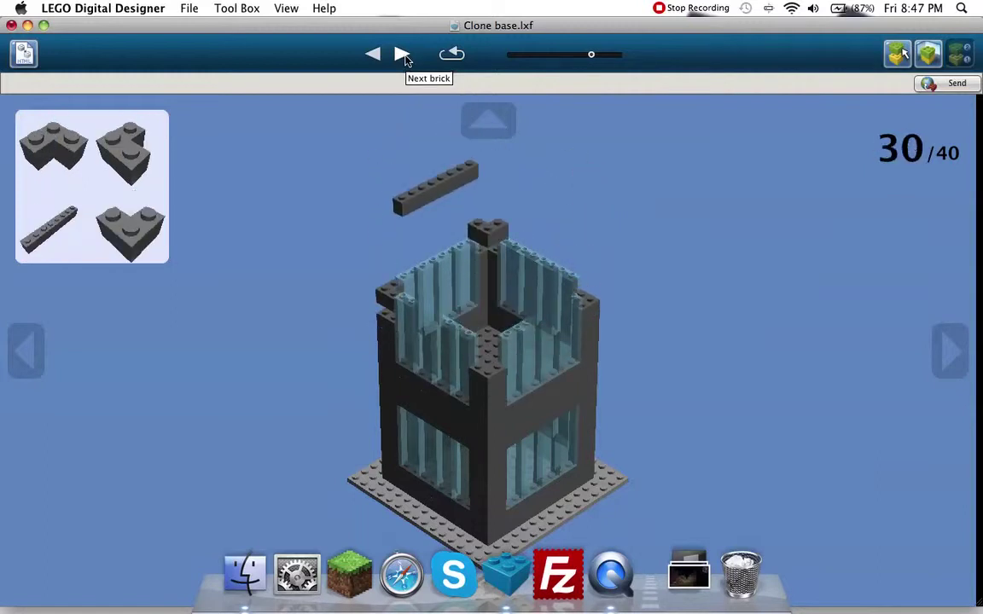
pyautogui.click(403, 54)
pyautogui.click(403, 53)
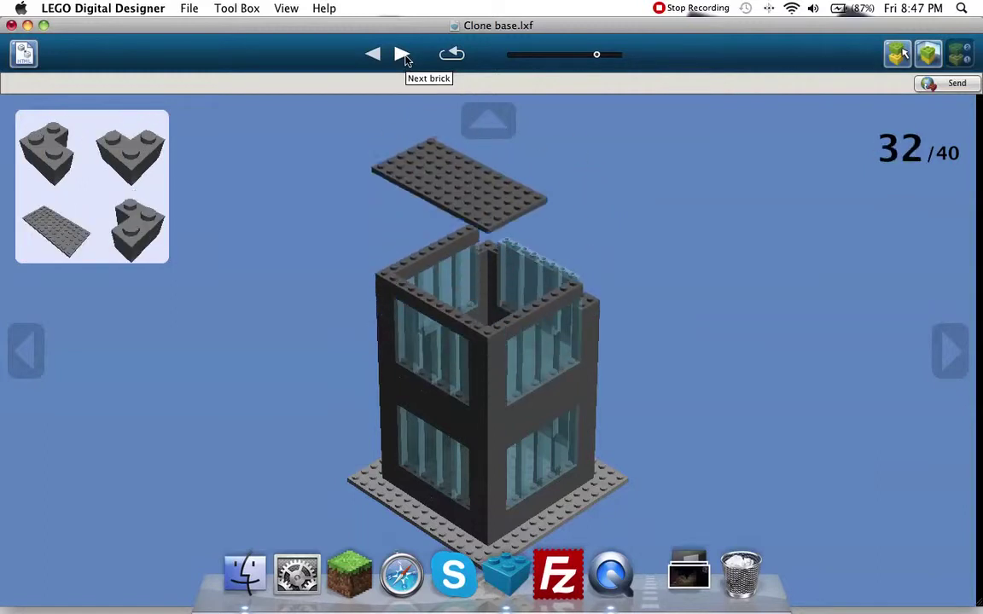
pyautogui.click(402, 55)
pyautogui.click(403, 54)
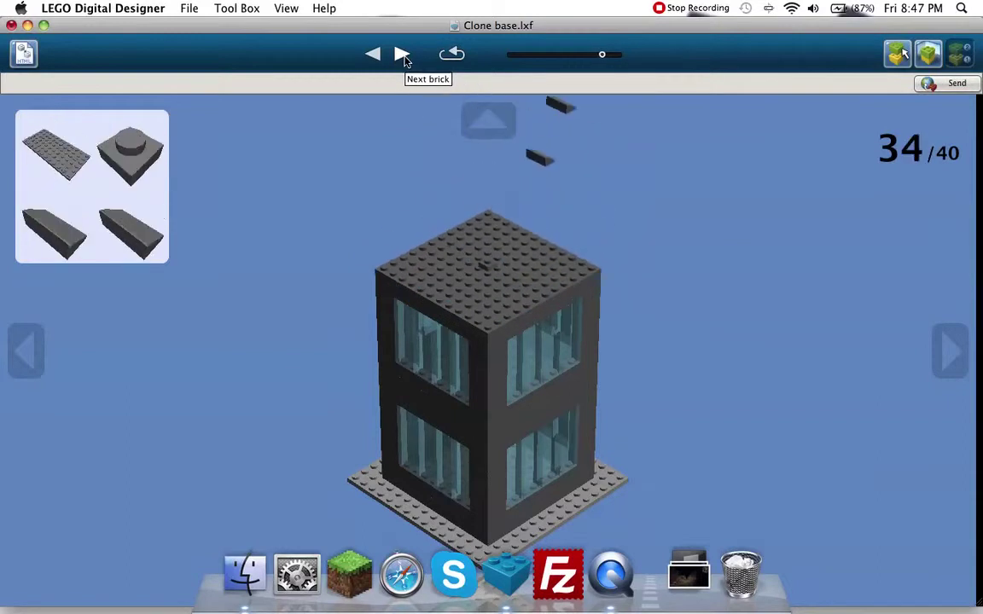
pyautogui.click(403, 54)
pyautogui.click(402, 54)
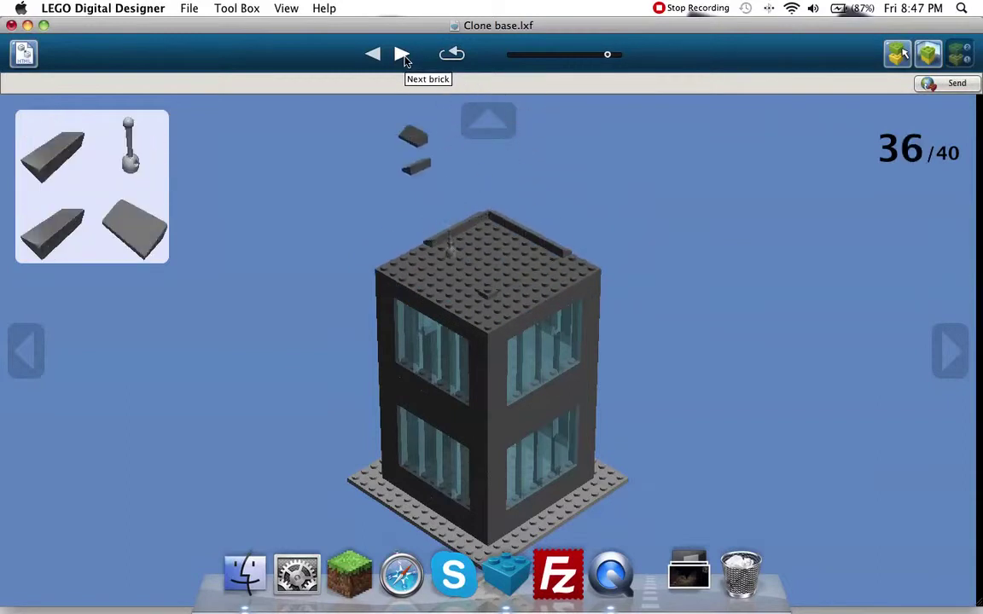
pyautogui.click(403, 55)
pyautogui.click(402, 55)
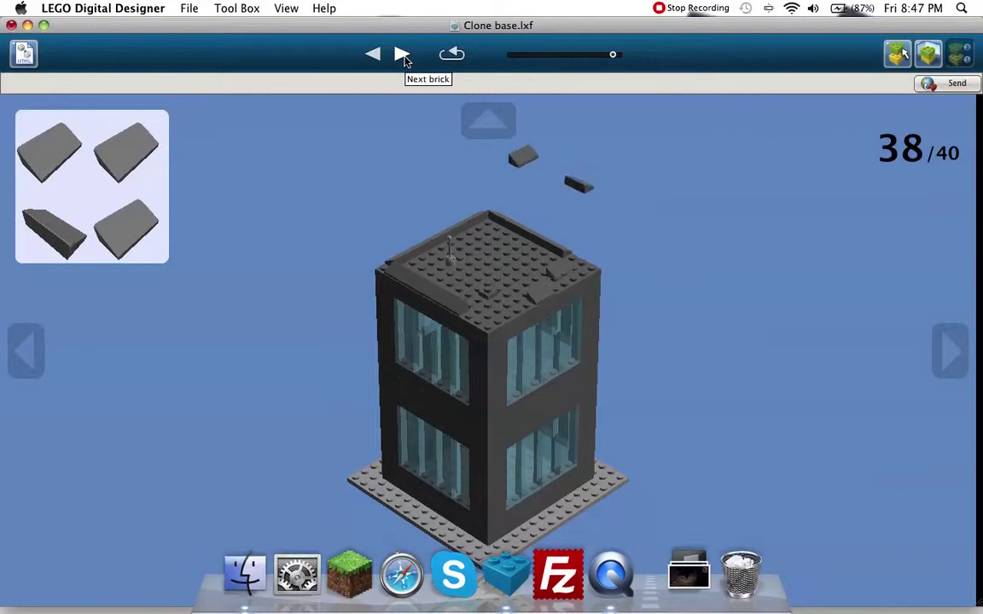
pyautogui.click(402, 55)
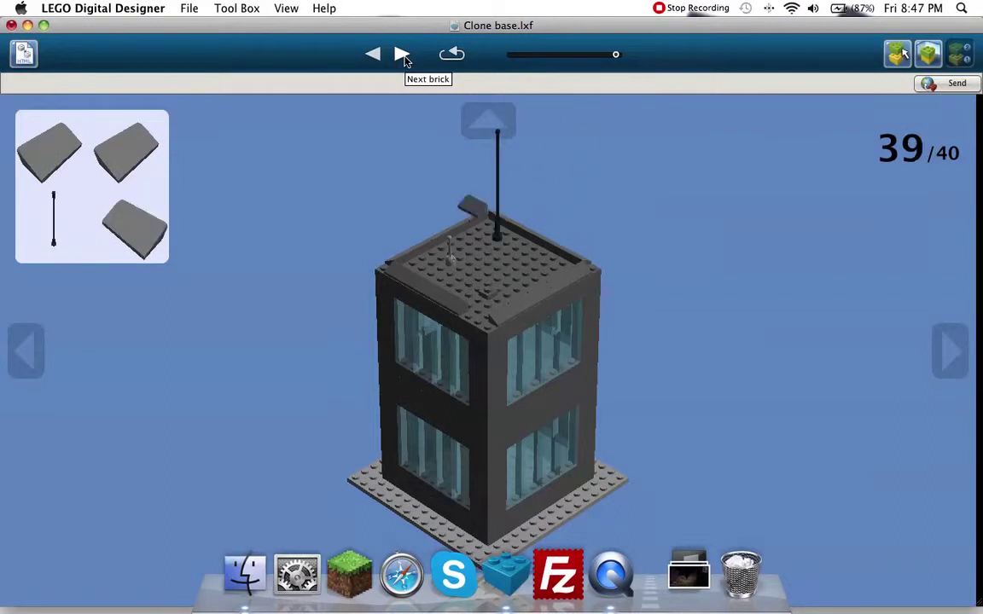
pyautogui.click(403, 54)
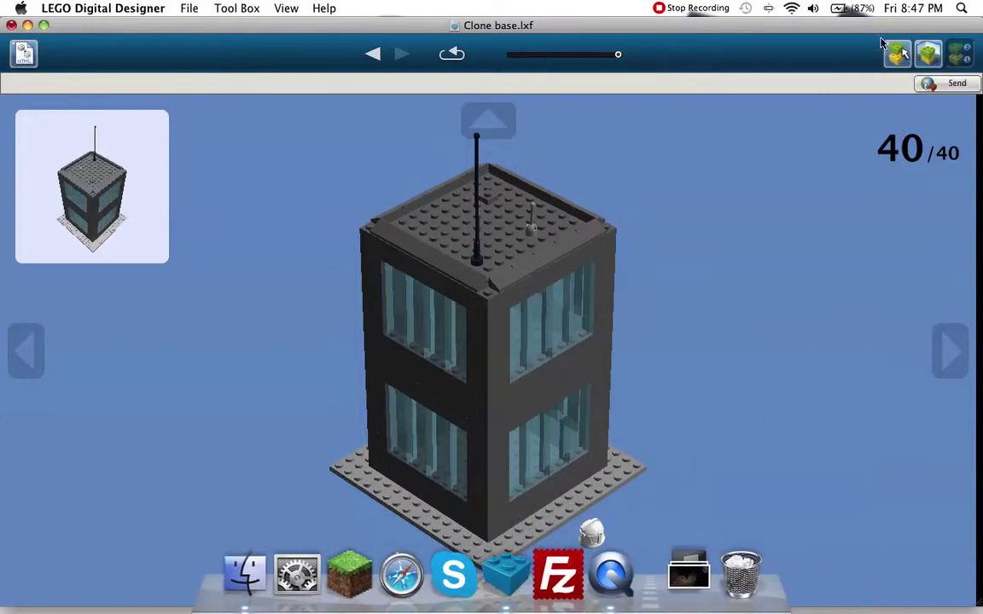
pyautogui.click(897, 55)
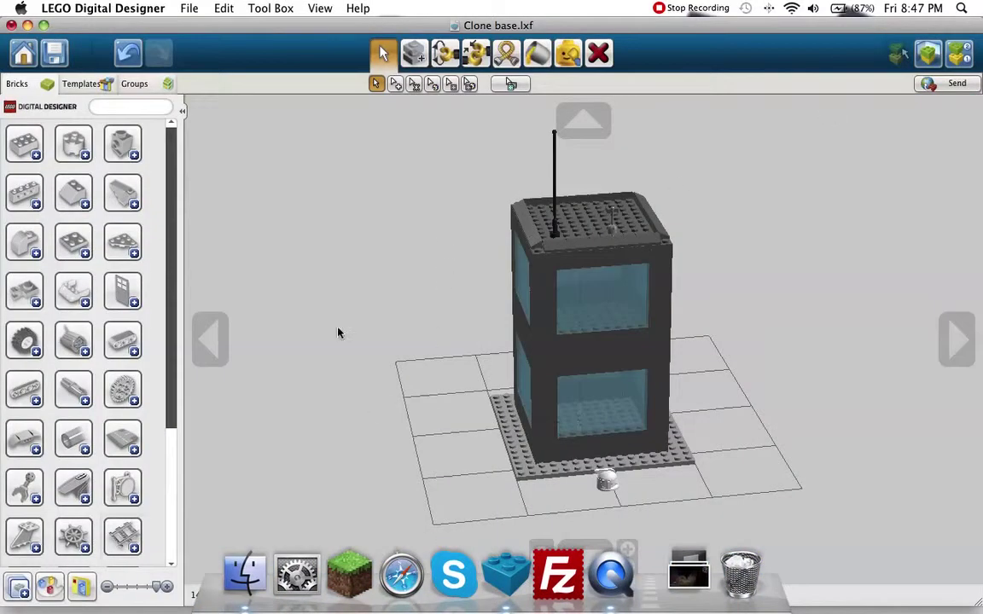
# Expand the angled wedge brick category, look over its shapes and colour variants, and collapse it again
pyautogui.scroll(-4, 97, 357)
pyautogui.scroll(4, 115, 252)
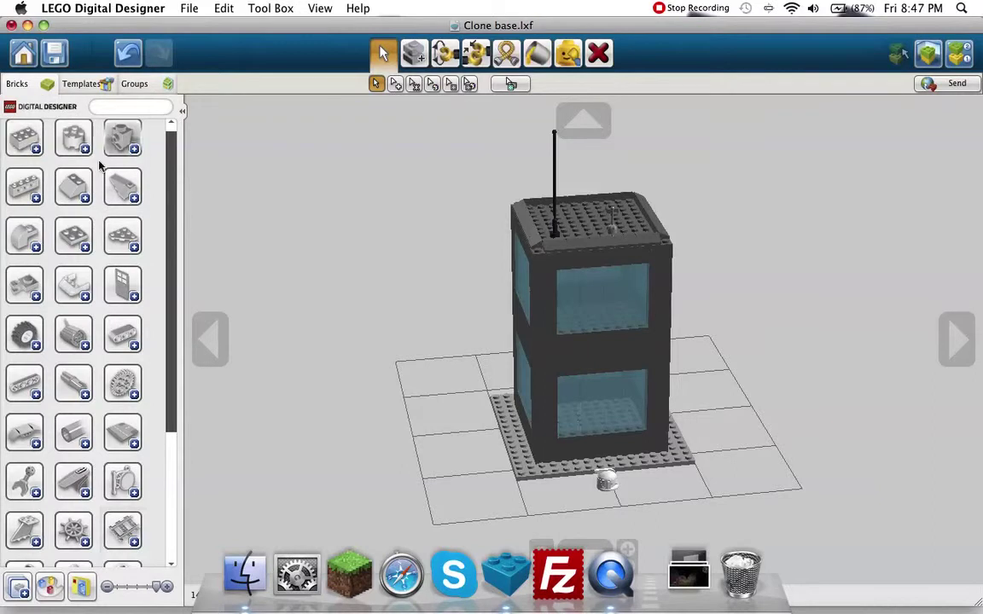
pyautogui.click(124, 197)
pyautogui.scroll(-3, 125, 243)
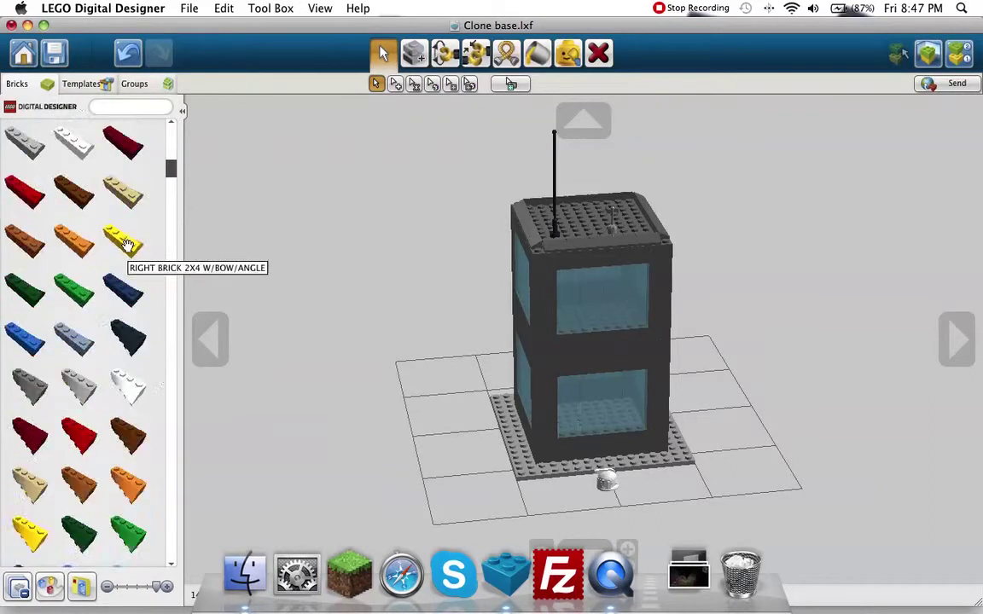
pyautogui.scroll(6, 127, 246)
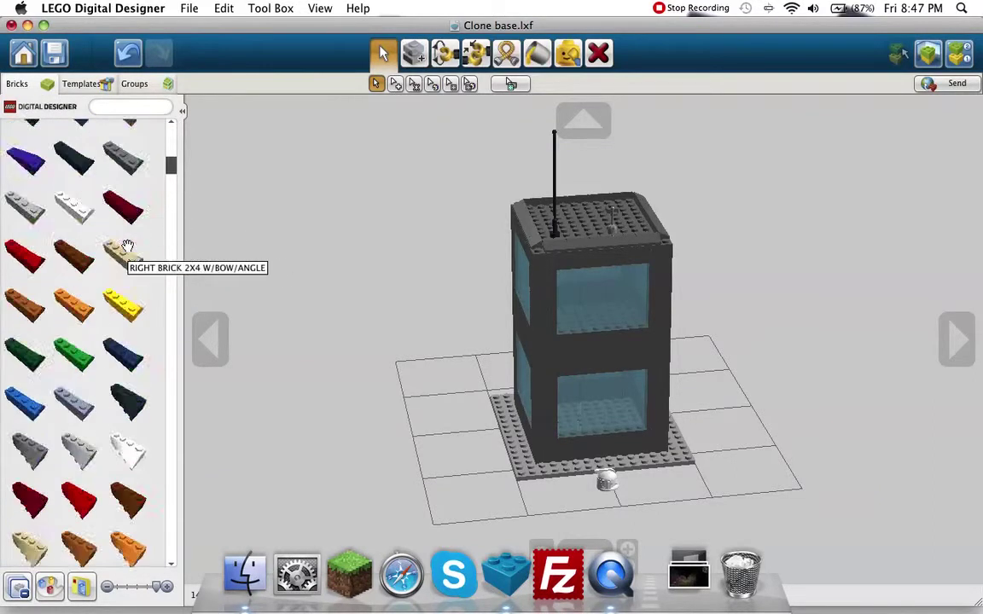
pyautogui.click(122, 191)
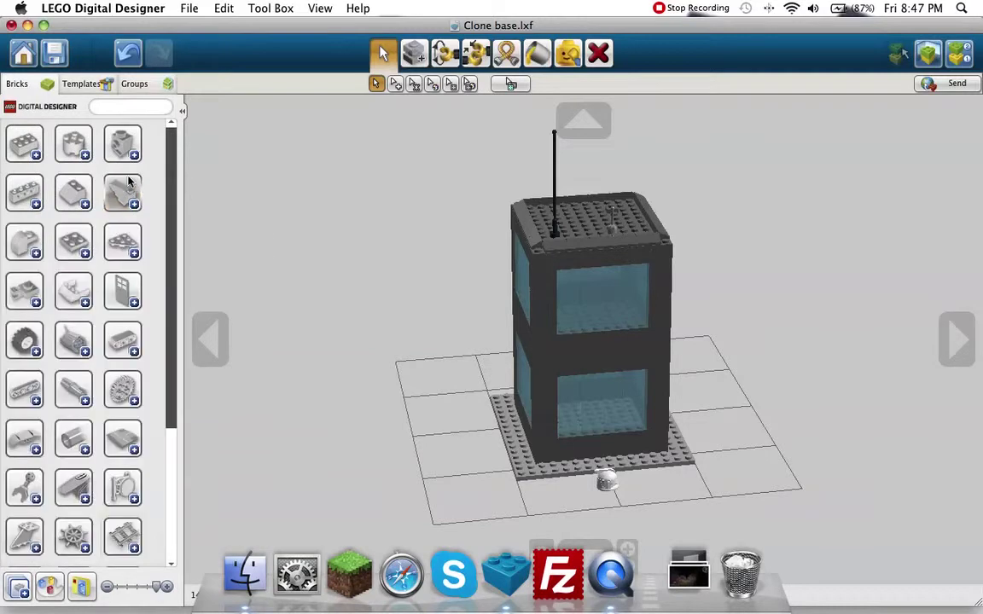
# Expand the round brick category again and look through it from the 1x1 round bricks to the large cones and back
pyautogui.click(73, 141)
pyautogui.scroll(-10, 108, 312)
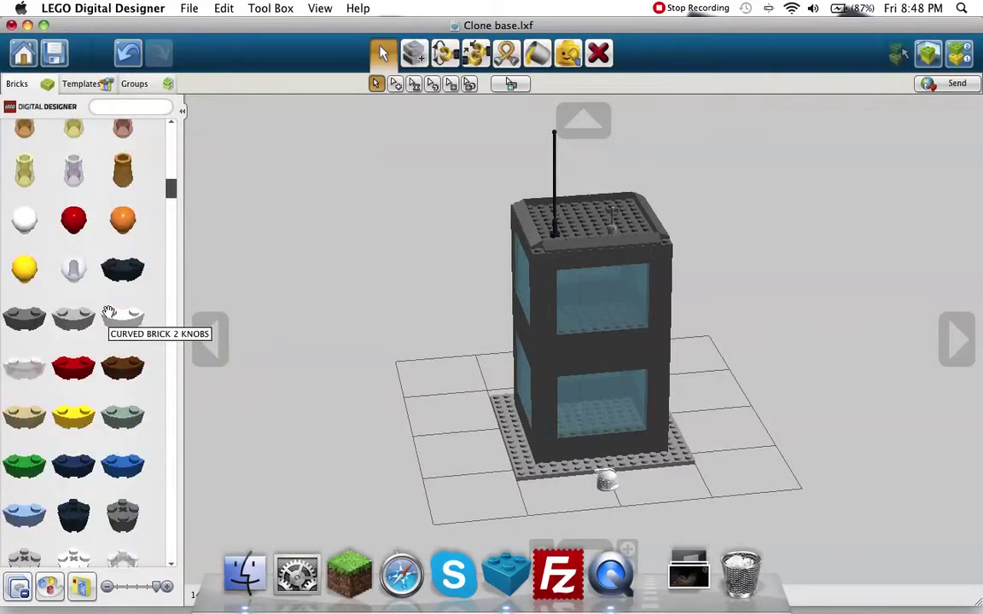
pyautogui.scroll(-5, 108, 311)
pyautogui.scroll(3, 108, 311)
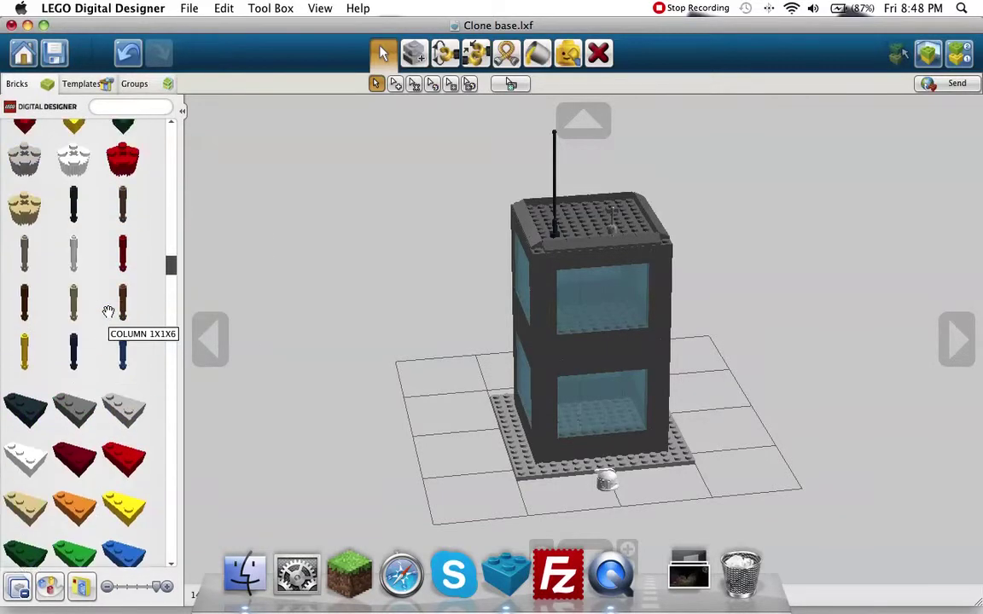
pyautogui.scroll(3, 109, 311)
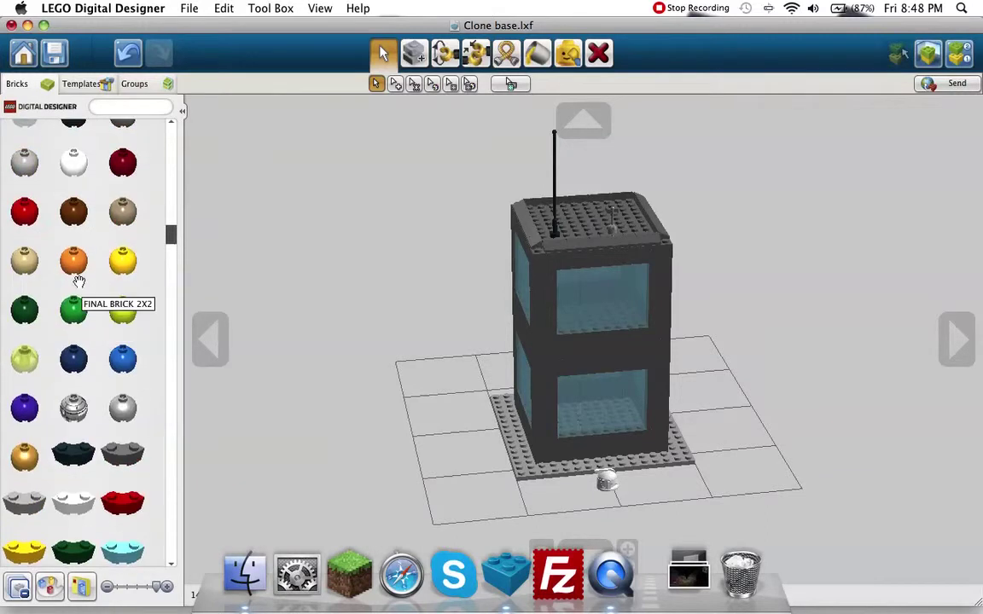
pyautogui.scroll(-6, 150, 302)
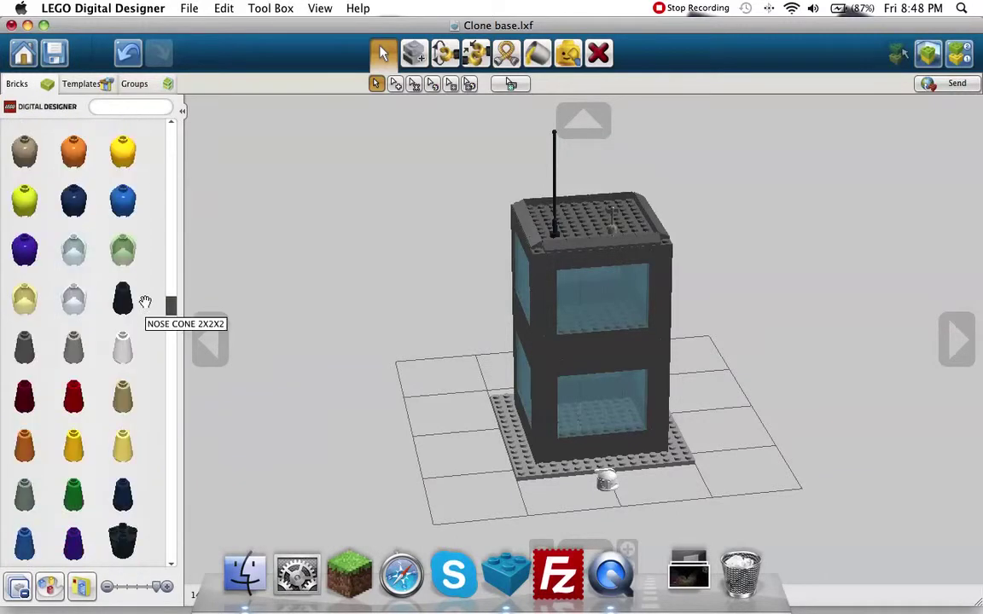
pyautogui.scroll(-8, 145, 301)
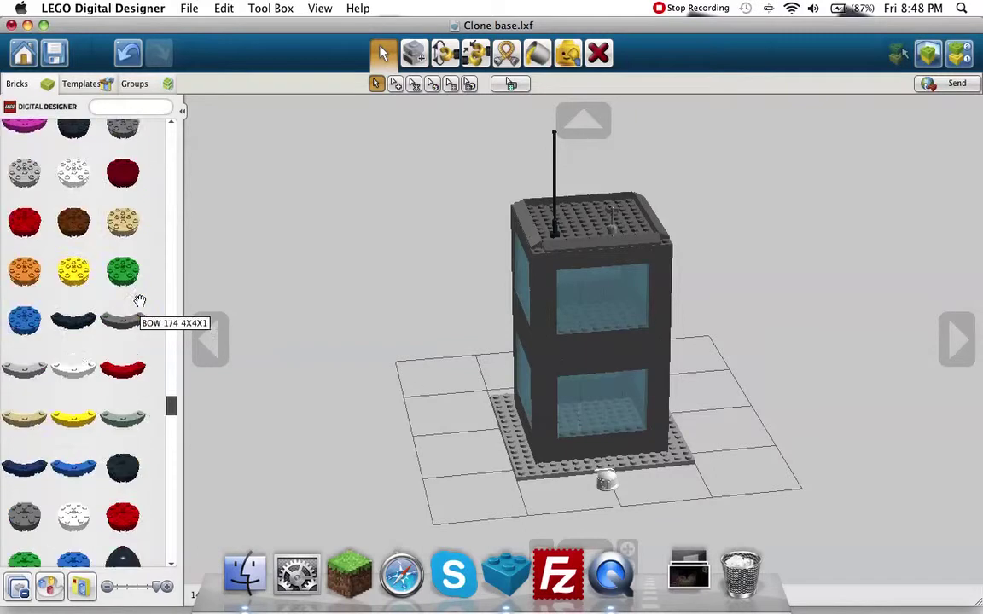
pyautogui.scroll(-8, 139, 302)
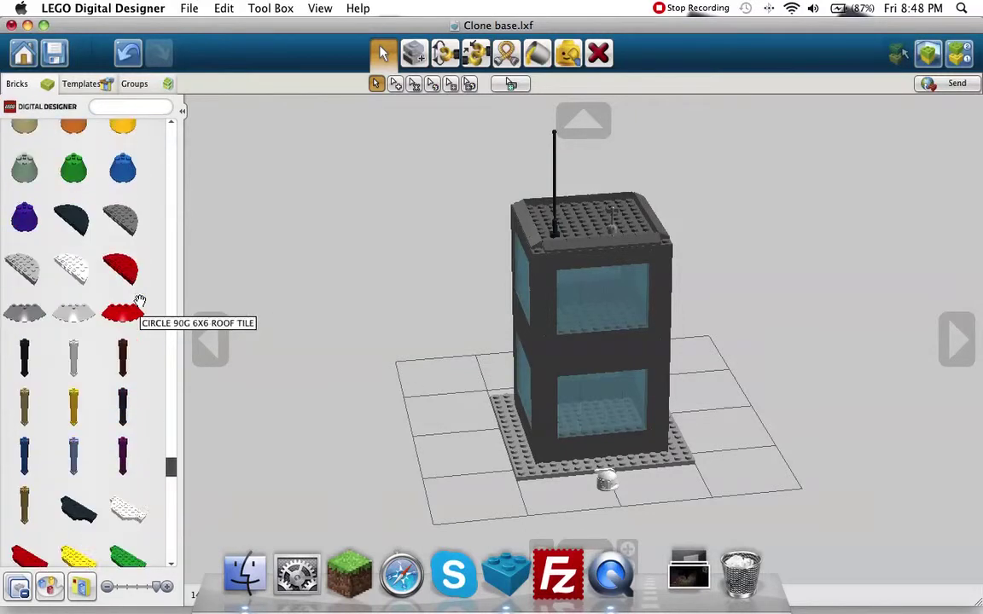
pyautogui.scroll(-8, 140, 302)
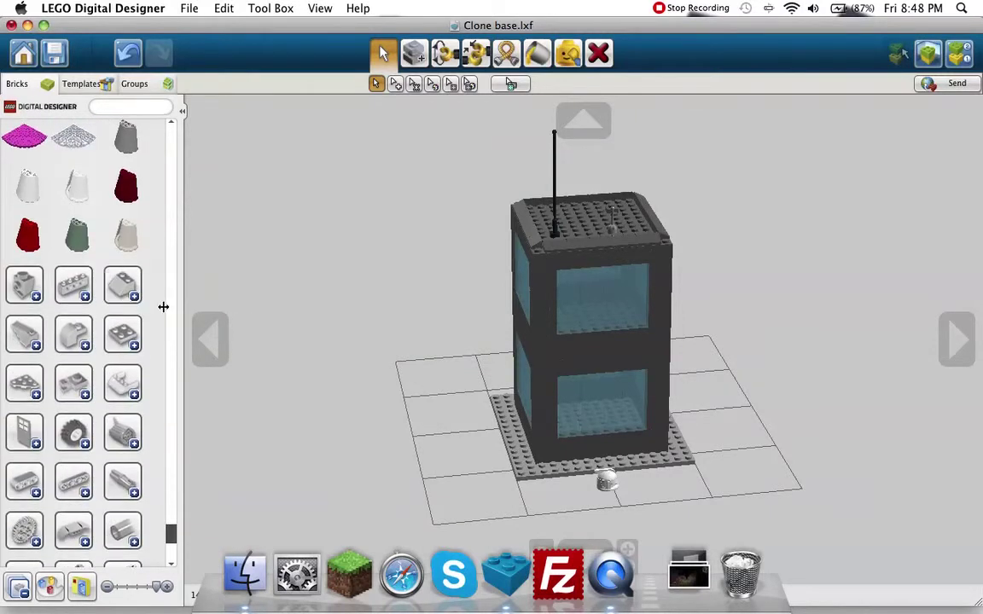
pyautogui.scroll(15, 166, 426)
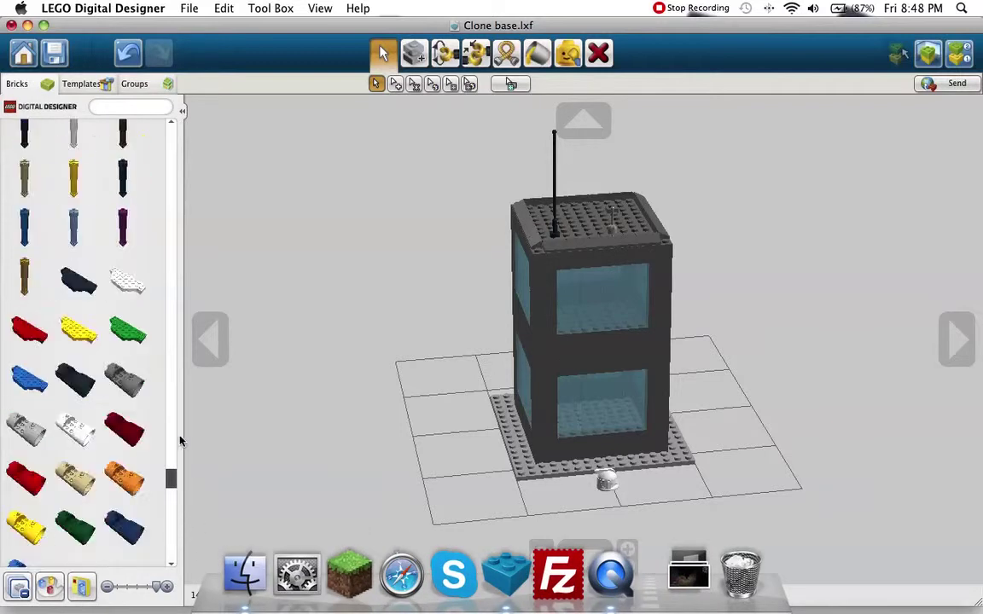
pyautogui.scroll(10, 158, 281)
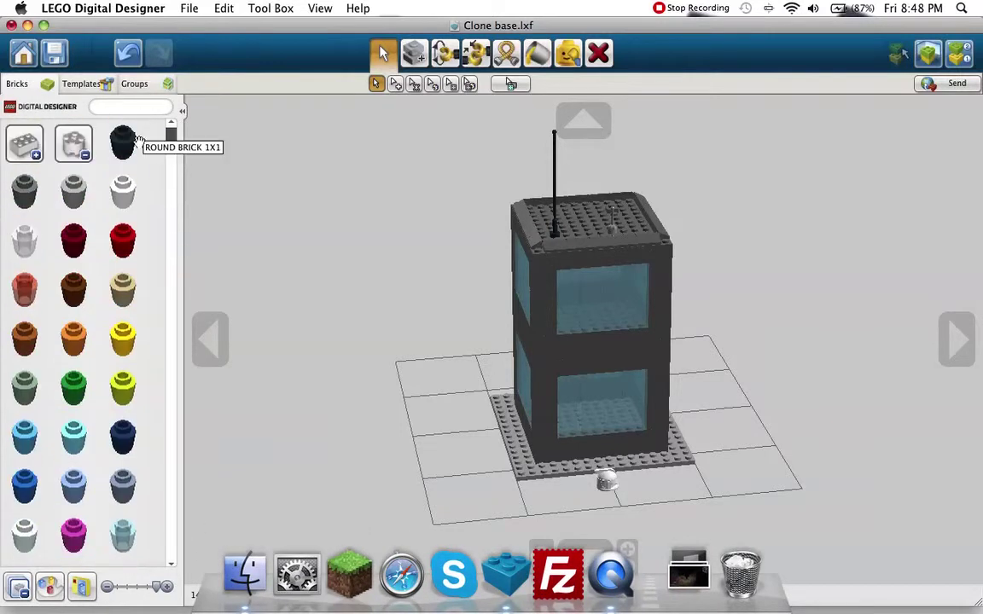
# Examine the options for filtering bricks by colour and by box, ending on the solid, transparent and metallic colour choices
pyautogui.click(51, 587)
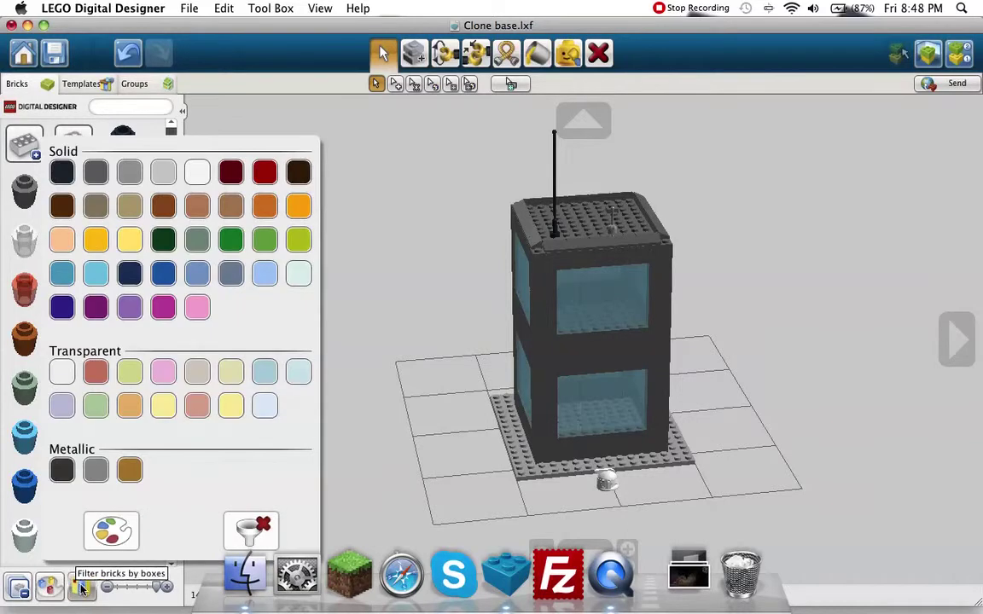
pyautogui.click(83, 586)
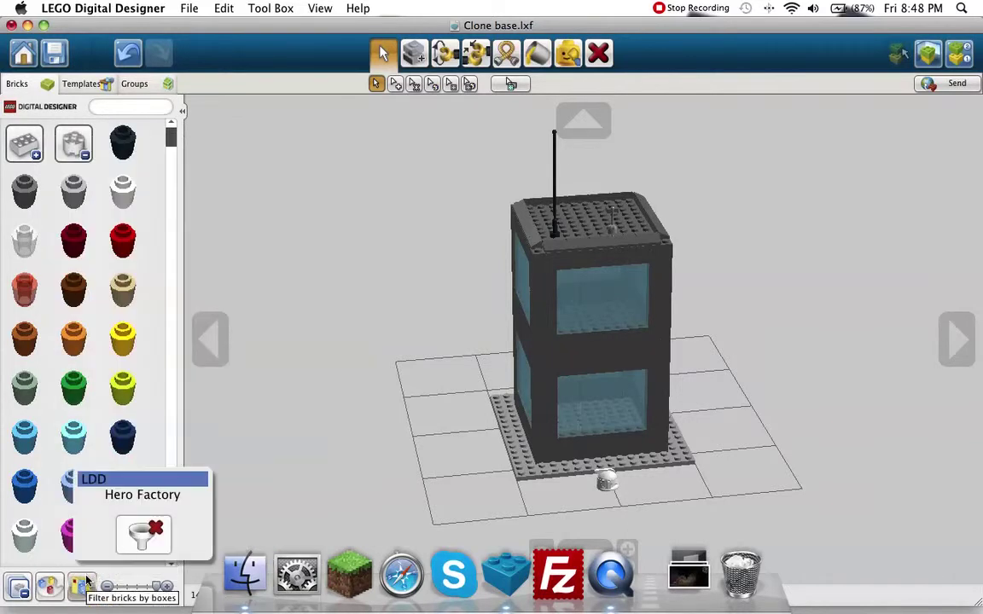
pyautogui.click(50, 587)
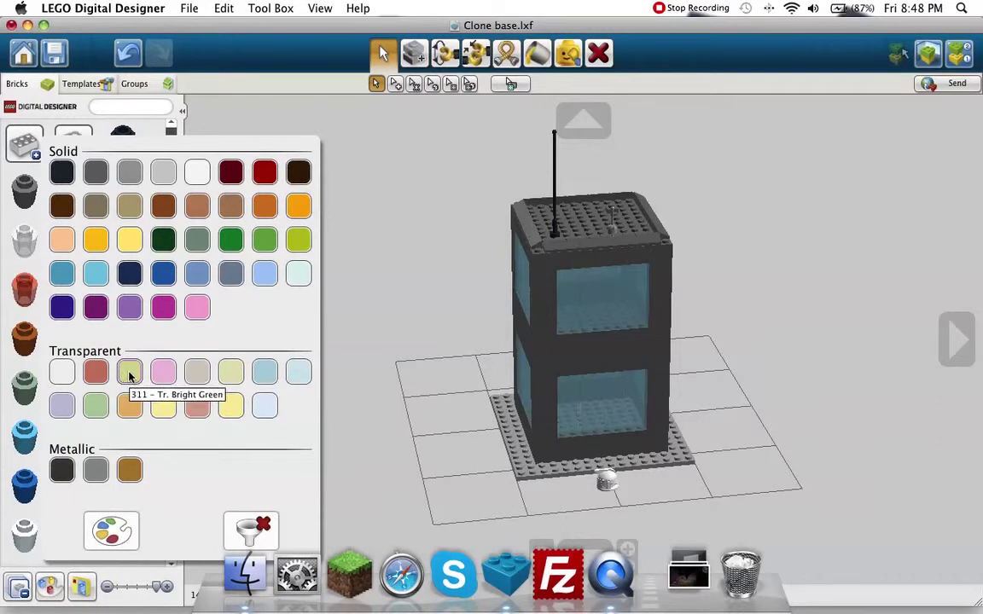
# Filter the brick palette to solid dark grey and look through the round brick category
pyautogui.click(94, 172)
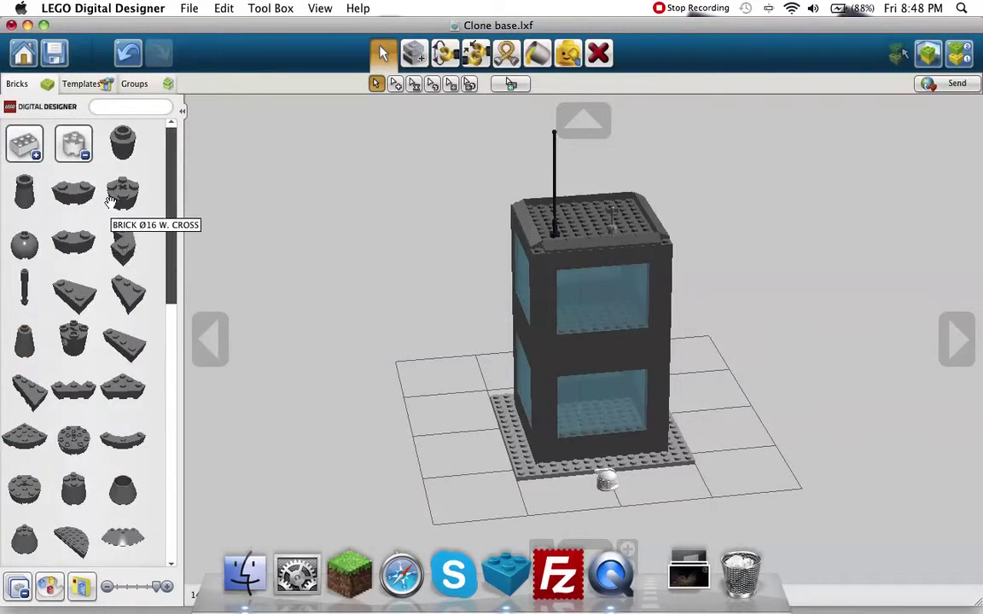
pyautogui.scroll(-5, 108, 207)
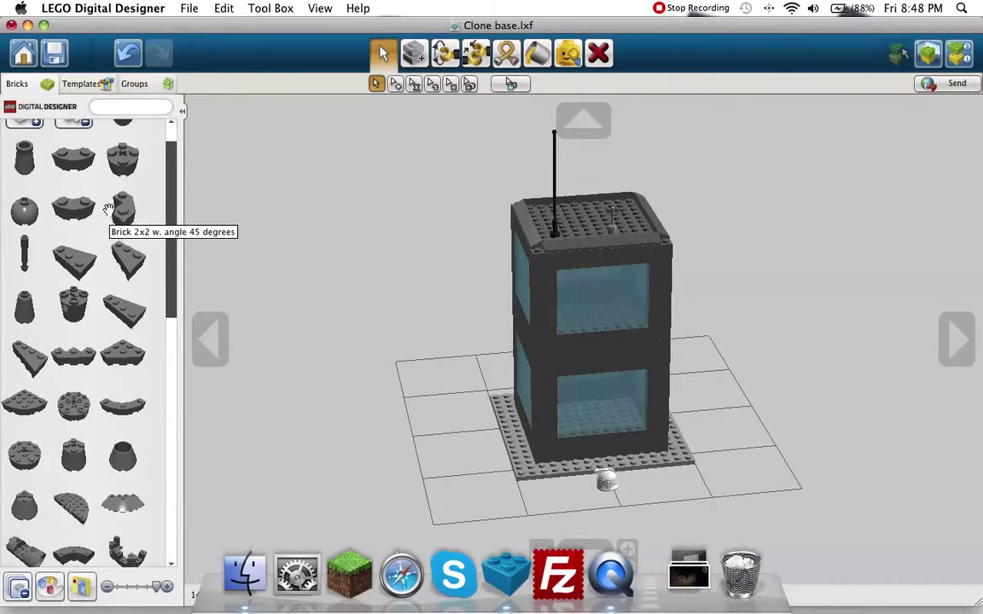
pyautogui.scroll(-5, 107, 207)
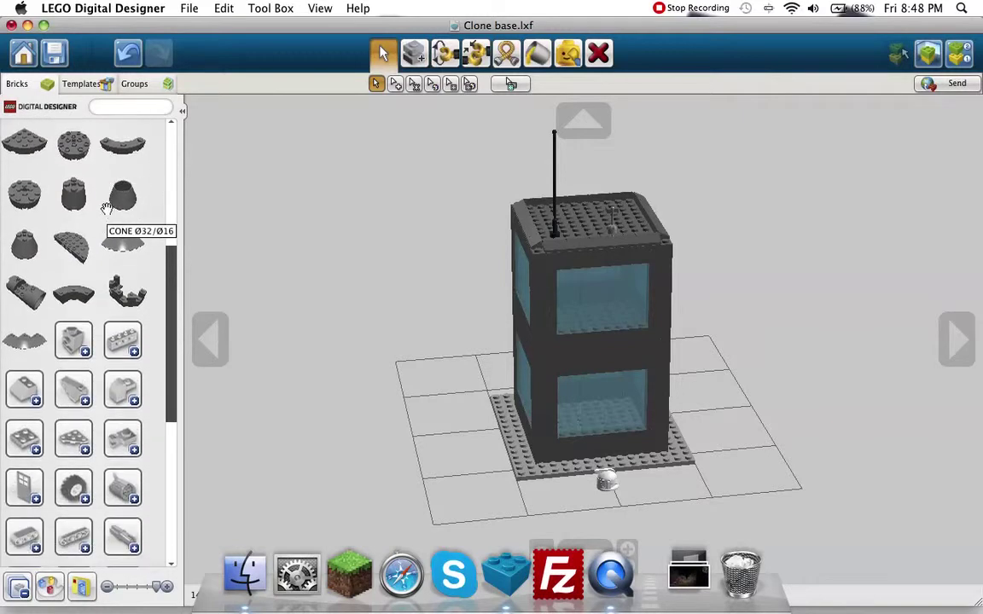
pyautogui.scroll(10, 108, 207)
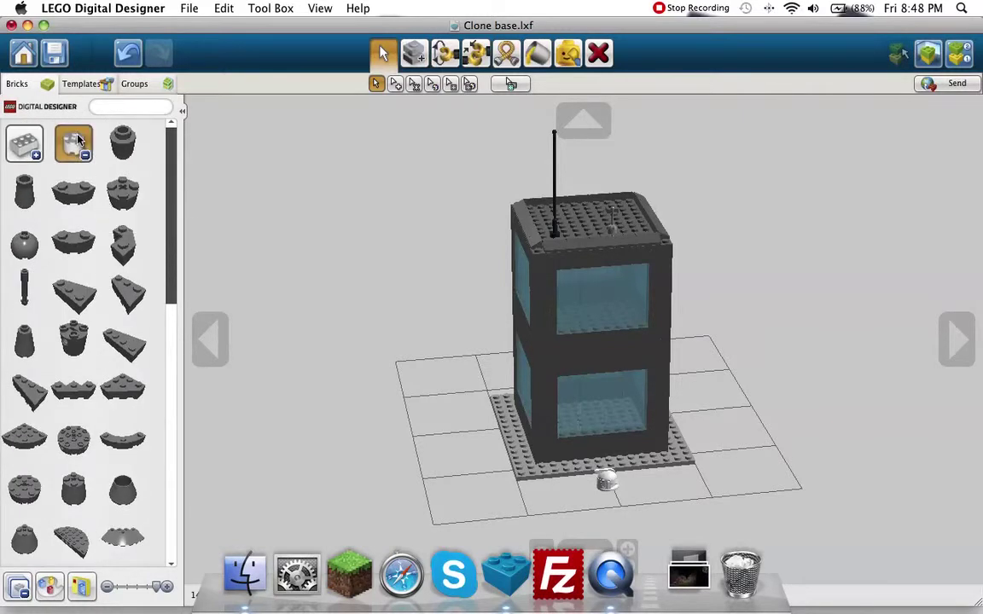
# Expand the basic rectangular brick category, look through its shapes, and collapse it again
pyautogui.click(23, 142)
pyautogui.scroll(-10, 71, 205)
pyautogui.scroll(6, 71, 206)
pyautogui.scroll(-5, 71, 205)
pyautogui.click(24, 142)
# Expand the category of bricks with side knobs and connectors, look through it, and collapse it again
pyautogui.click(128, 150)
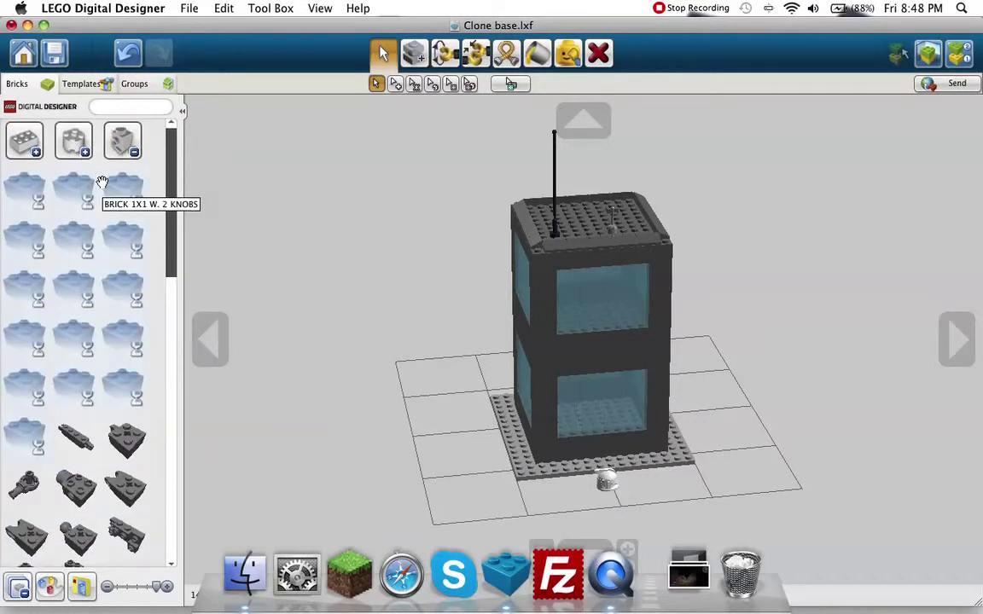
pyautogui.scroll(-10, 102, 182)
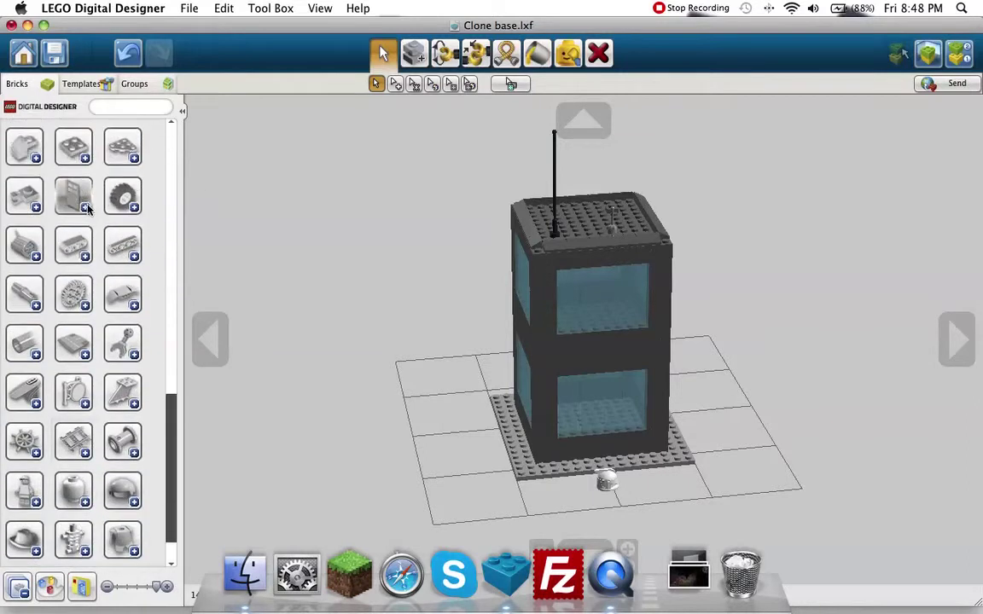
pyautogui.scroll(4, 86, 205)
pyautogui.scroll(6, 98, 200)
pyautogui.click(135, 159)
# Look through the category of bricks with holes and pins, and the sloped roof tile category
pyautogui.click(25, 193)
pyautogui.scroll(-2, 39, 188)
pyautogui.scroll(2, 40, 188)
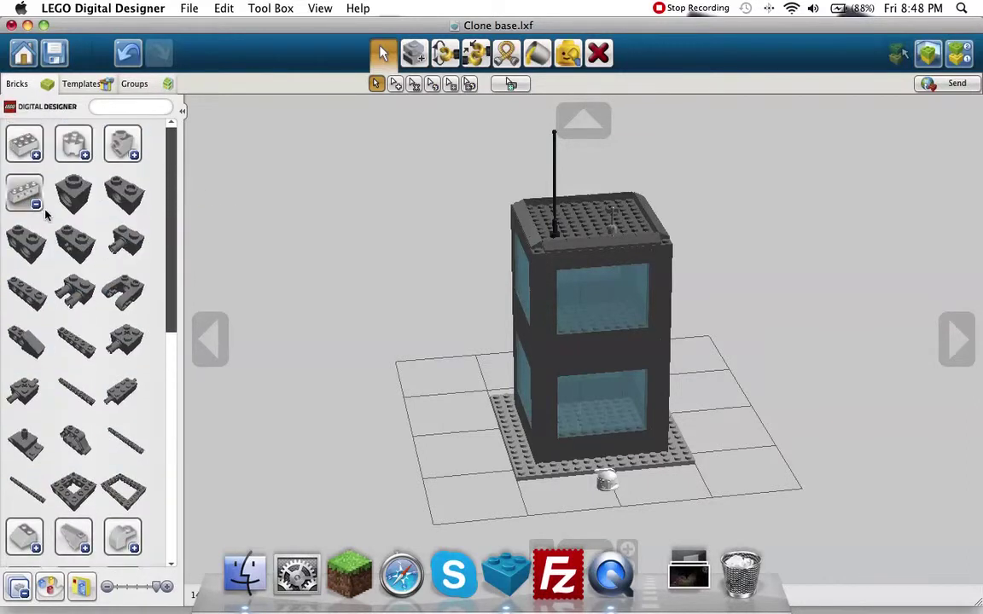
pyautogui.click(73, 195)
pyautogui.scroll(-6, 71, 201)
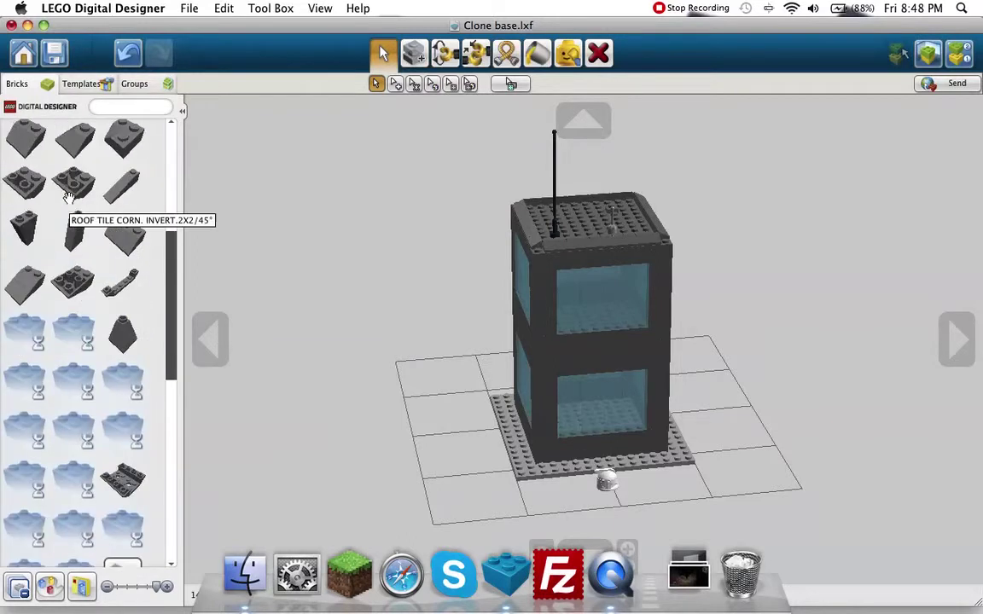
pyautogui.scroll(5, 71, 201)
pyautogui.scroll(1, 71, 201)
# Look through the angled wedge category and the curved brick category, collapsing each again
pyautogui.click(113, 201)
pyautogui.scroll(-5, 101, 202)
pyautogui.scroll(5, 101, 202)
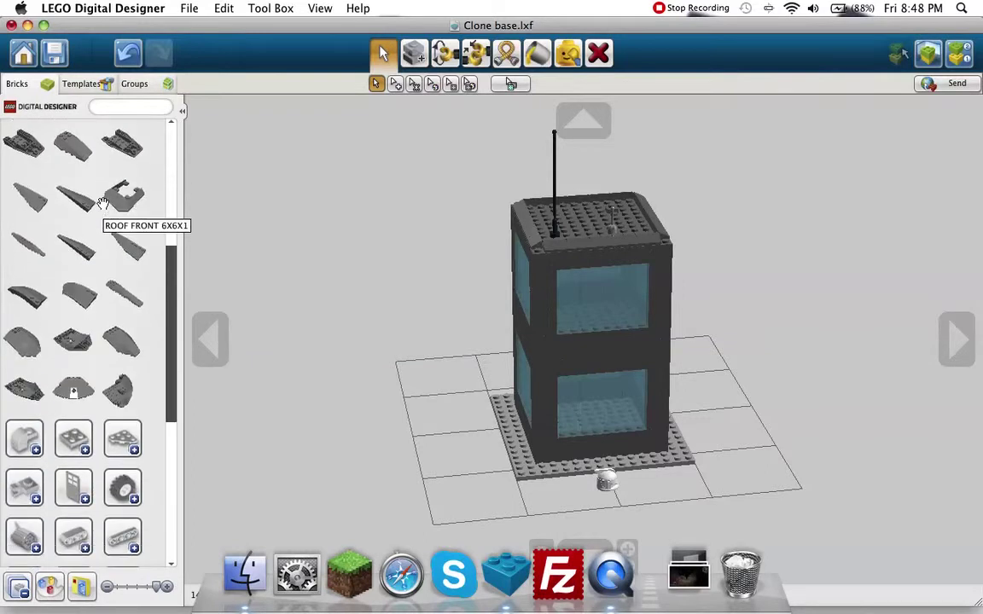
pyautogui.click(116, 203)
pyautogui.click(26, 245)
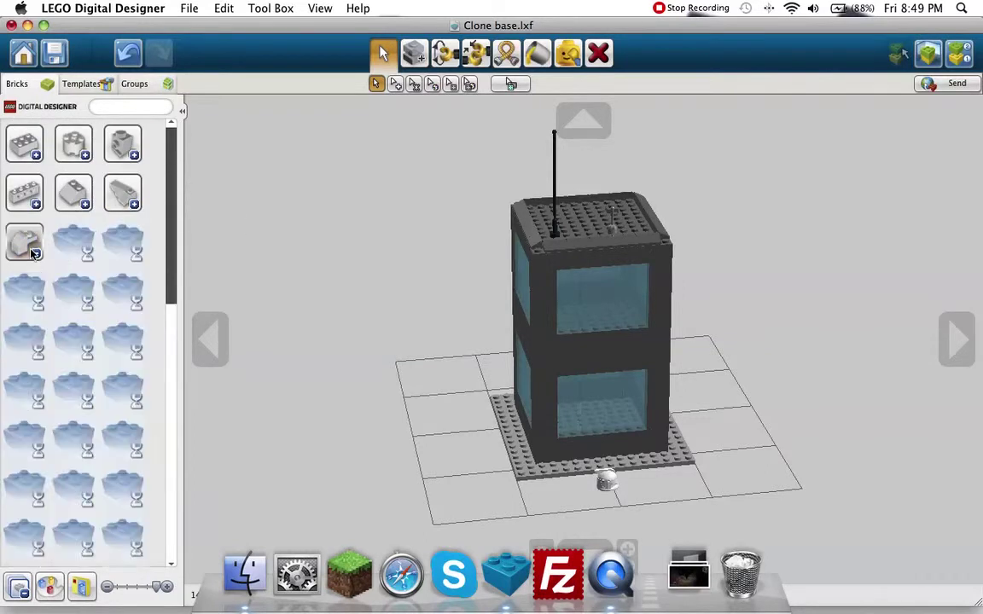
pyautogui.scroll(-5, 32, 245)
pyautogui.scroll(2, 30, 241)
pyautogui.scroll(3, 30, 241)
pyautogui.click(27, 241)
# Expand the rectangular plate category, look through its plates and tiles, and collapse it again
pyautogui.click(56, 242)
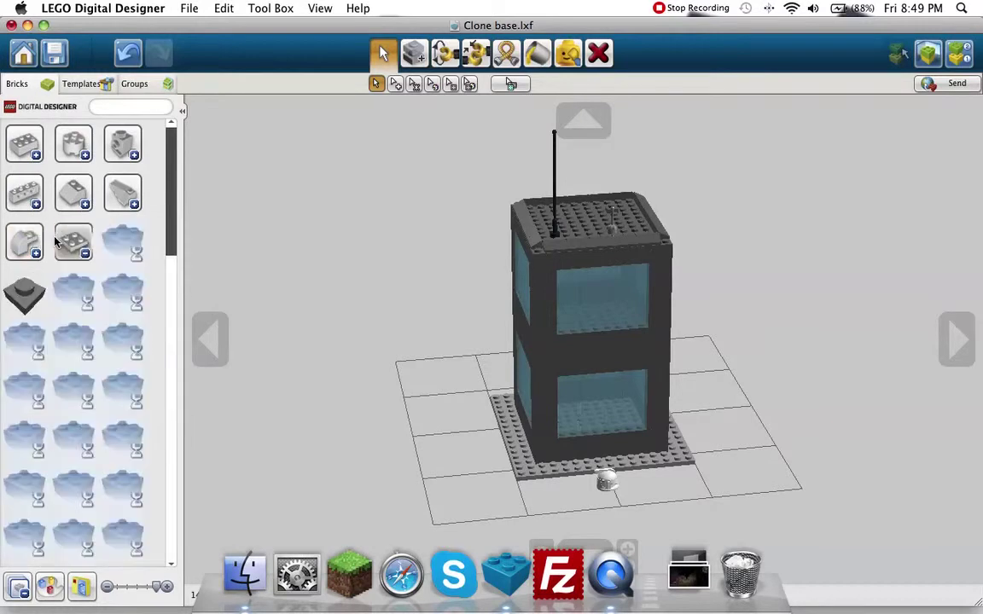
pyautogui.scroll(-10, 54, 240)
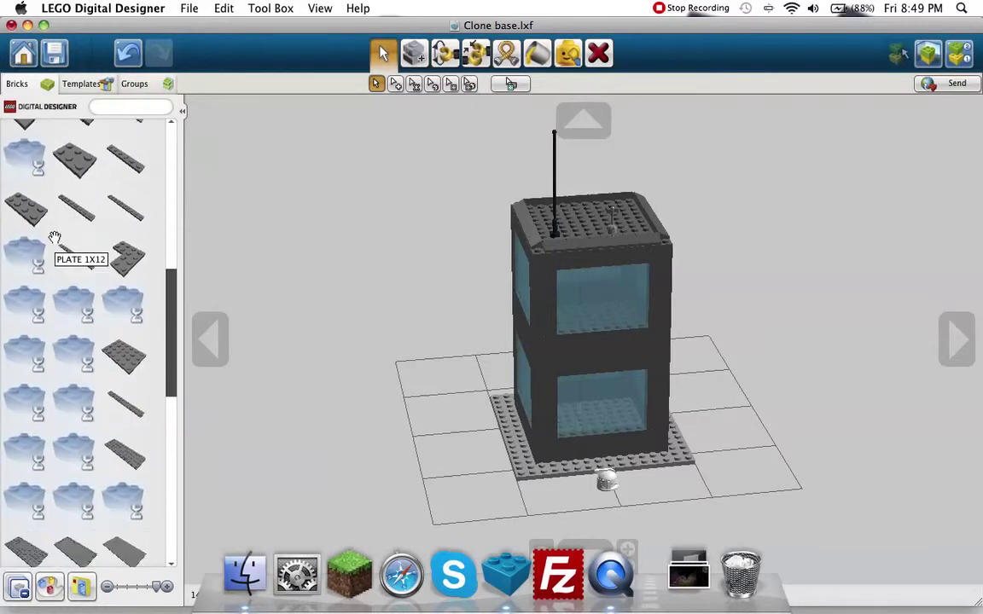
pyautogui.scroll(10, 54, 242)
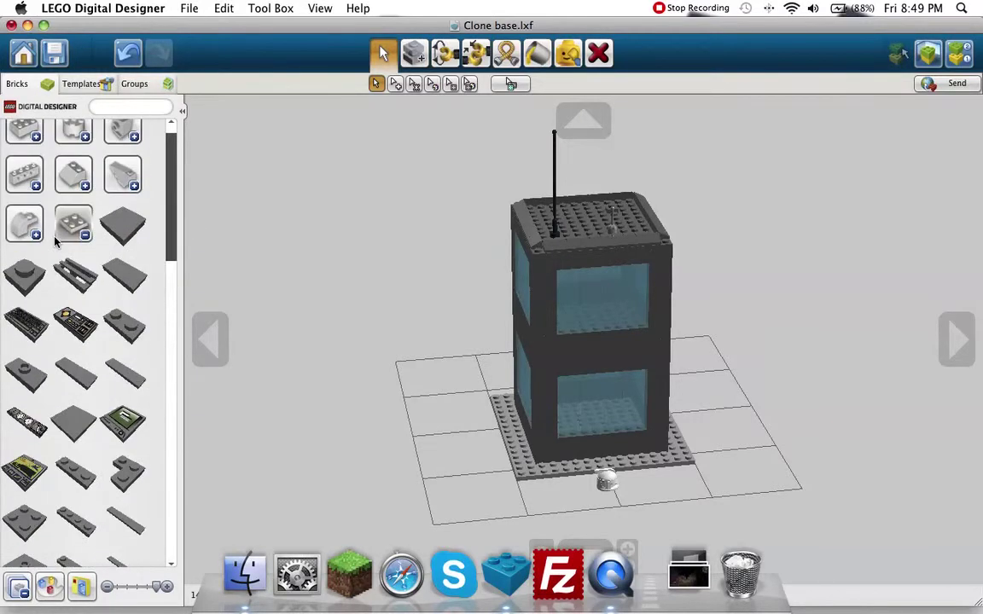
pyautogui.click(75, 235)
# Expand the round and angled plate category and place a medium satellite dish on the grid beside the tower
pyautogui.click(119, 238)
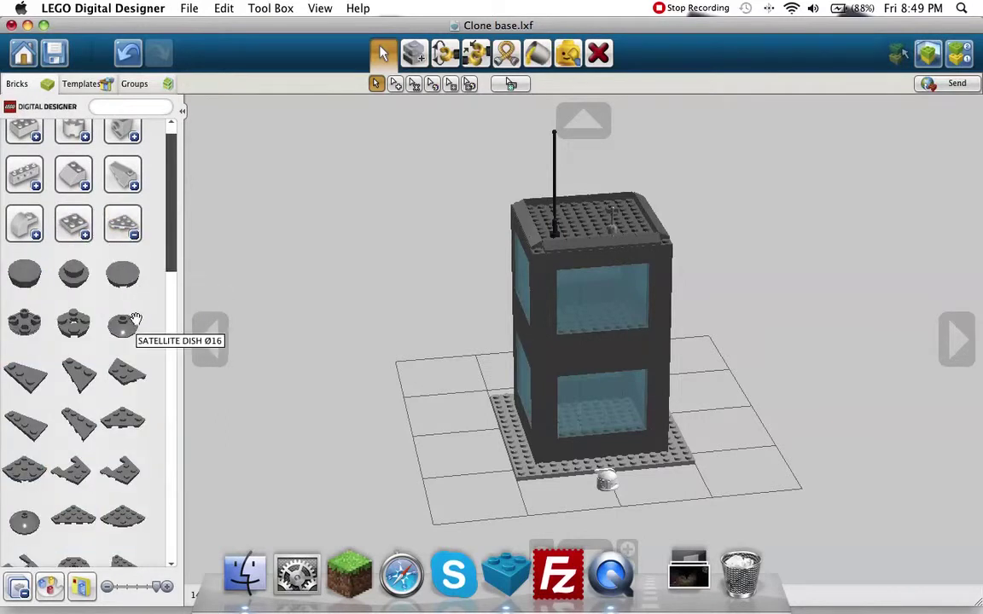
pyautogui.scroll(-3, 94, 328)
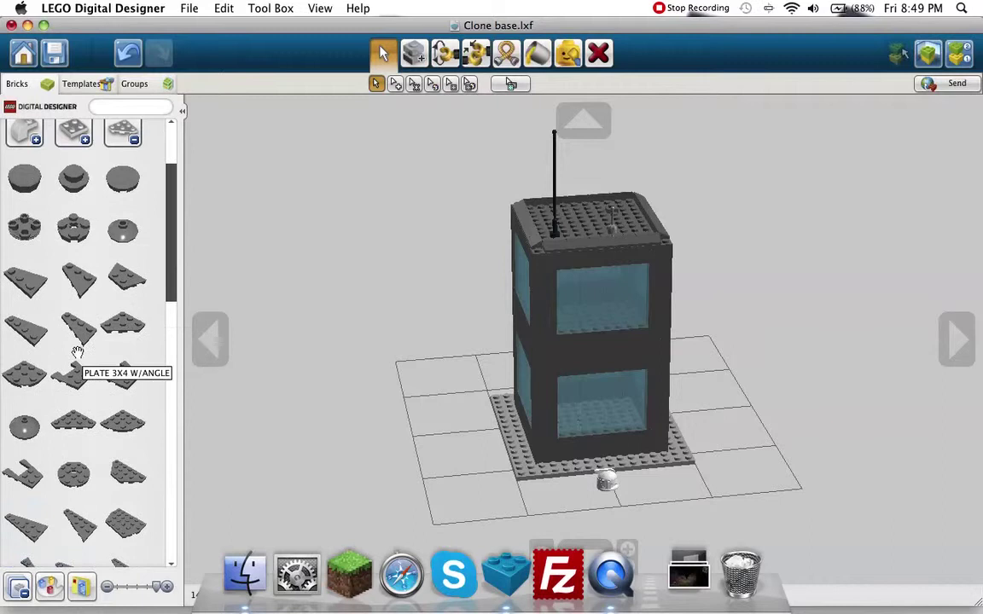
pyautogui.click(38, 420)
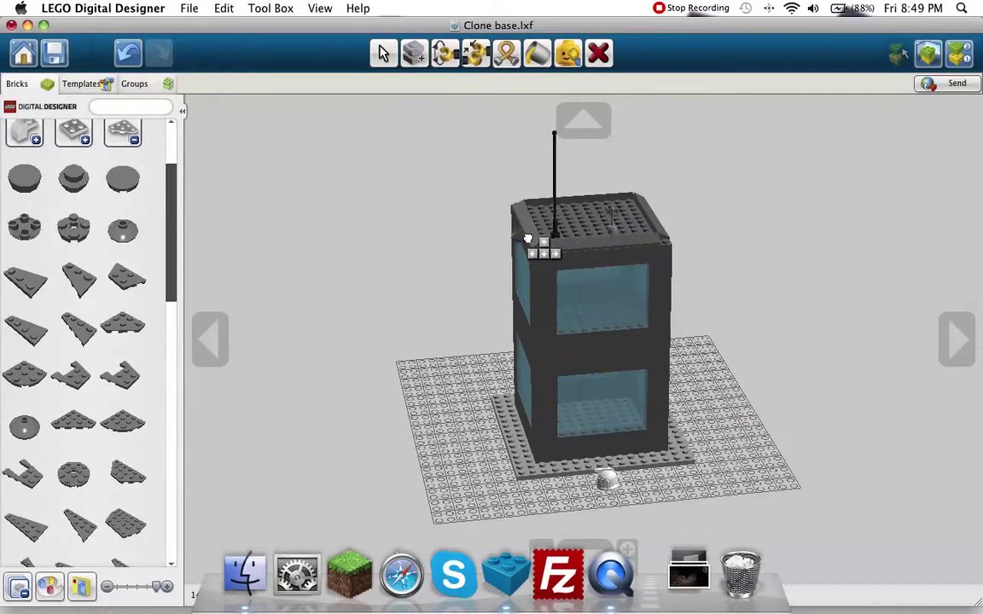
pyautogui.click(960, 339)
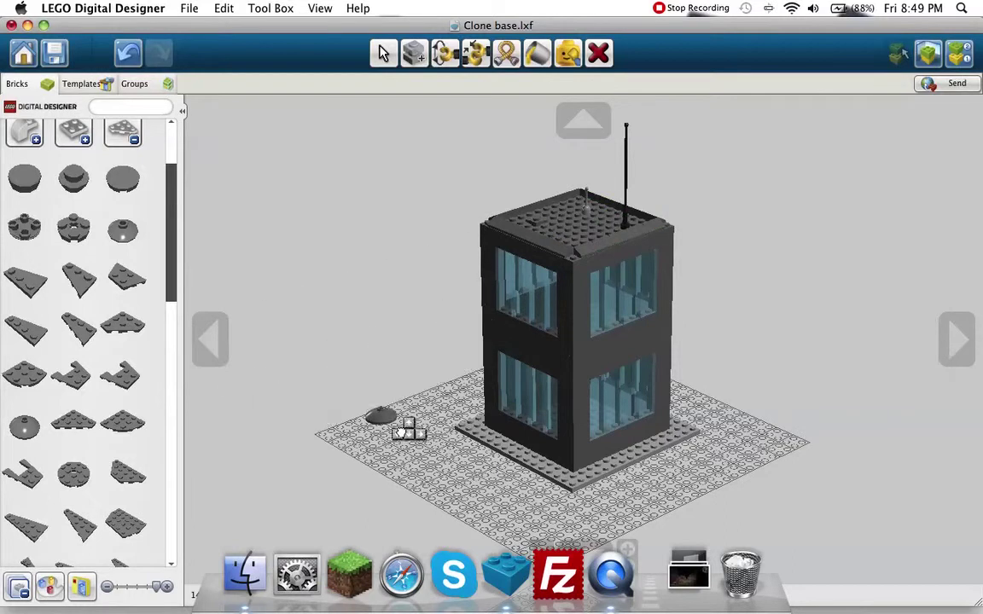
pyautogui.click(442, 473)
# Put a small round plate on the tower's roof and mount the satellite dish from the grid over it
pyautogui.click(72, 182)
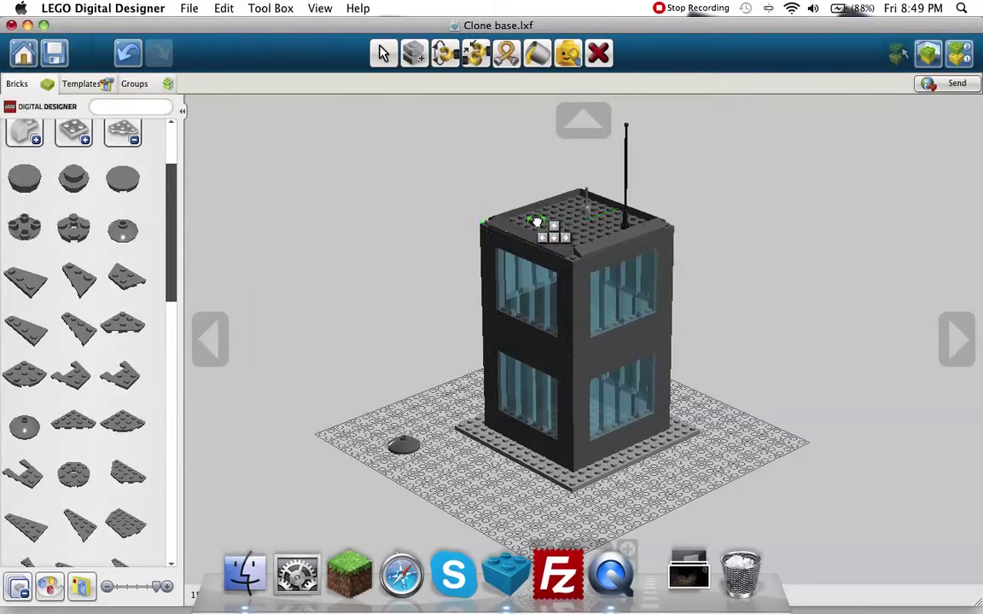
pyautogui.click(535, 223)
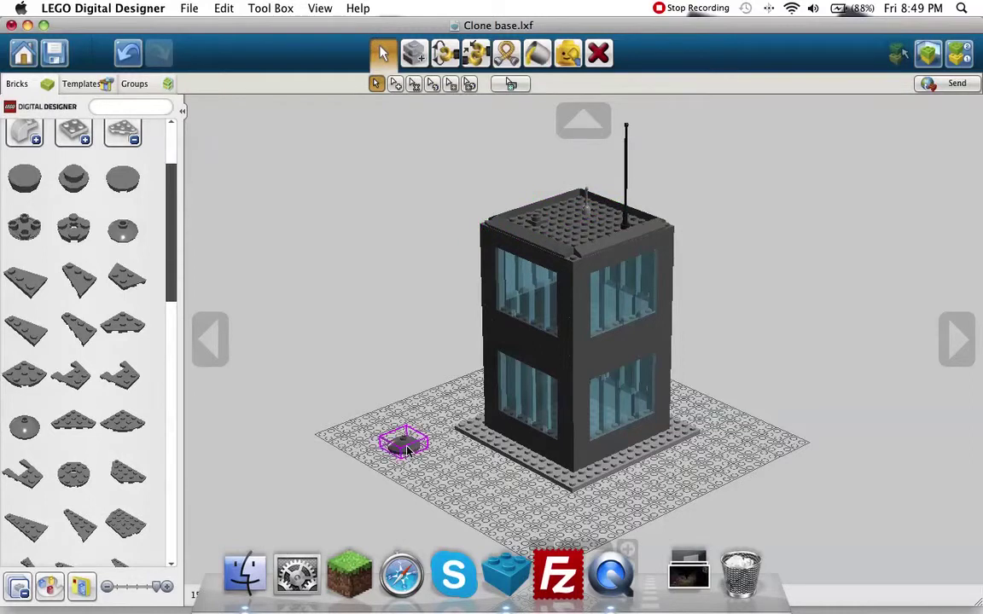
pyautogui.click(406, 450)
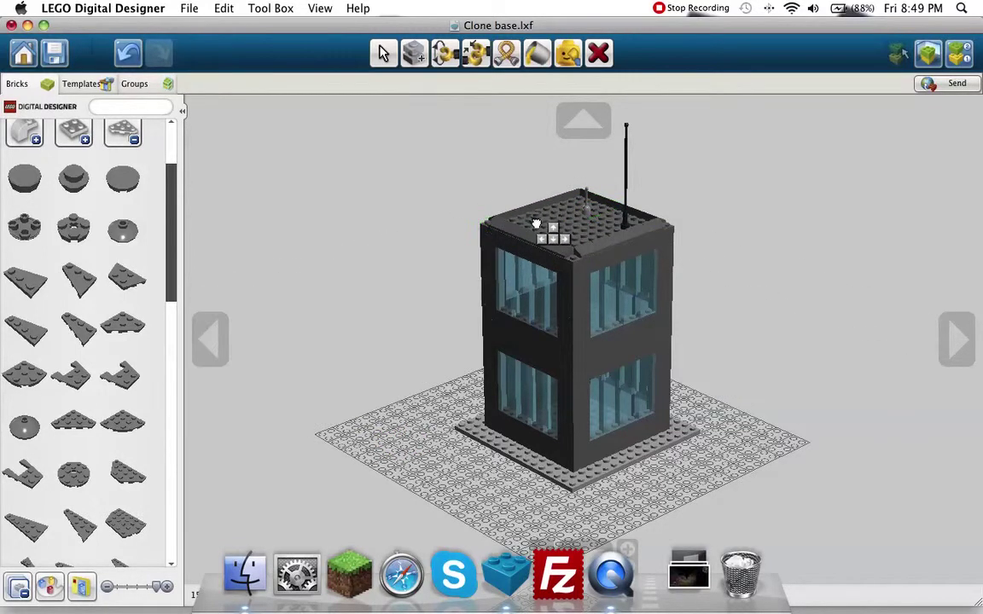
pyautogui.click(539, 221)
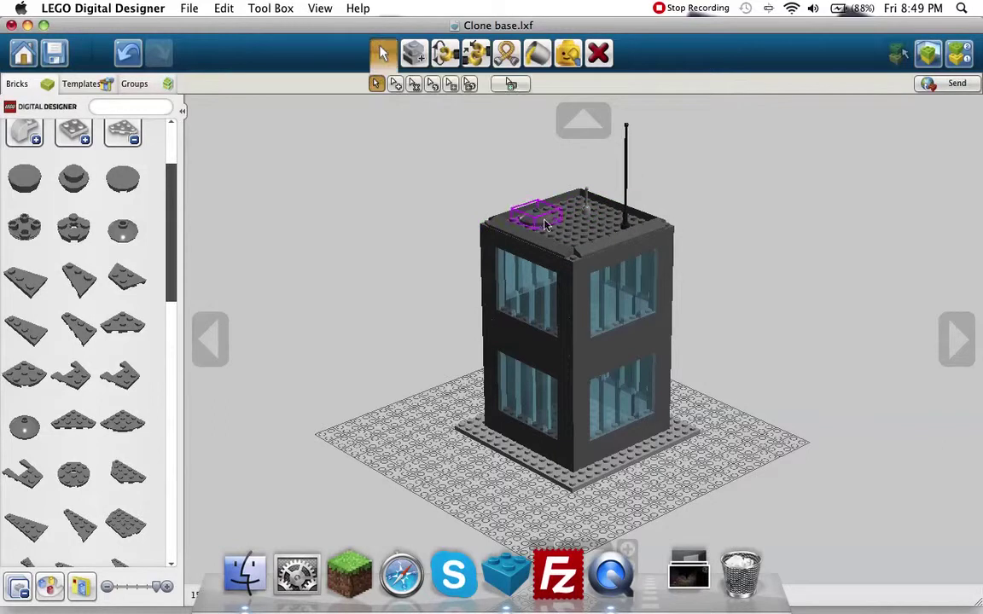
# Move the tall antenna onto the roof's satellite dish and add a Satellite Dish Ø16 at the antenna's base
pyautogui.click(625, 218)
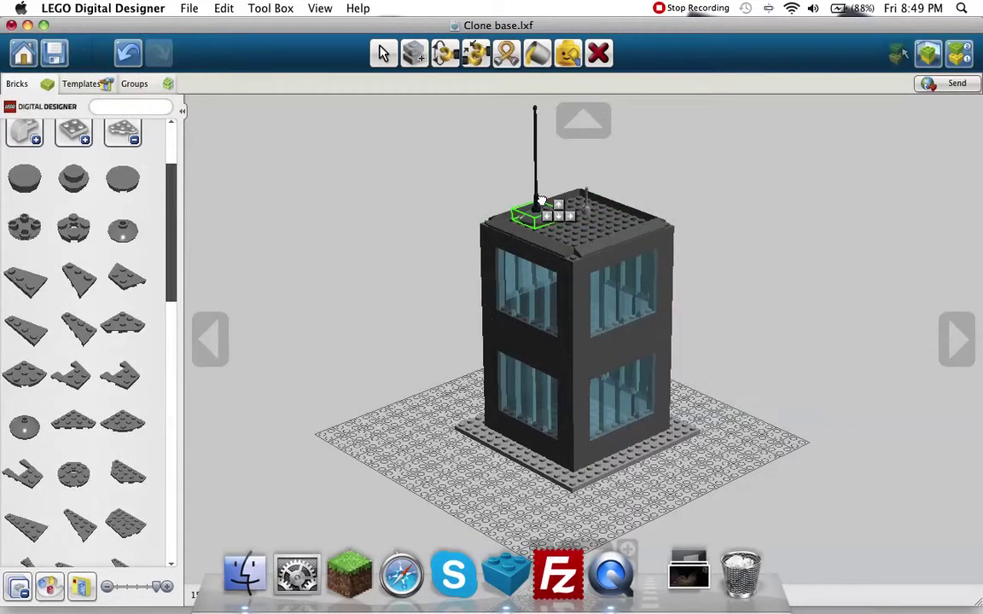
pyautogui.click(541, 200)
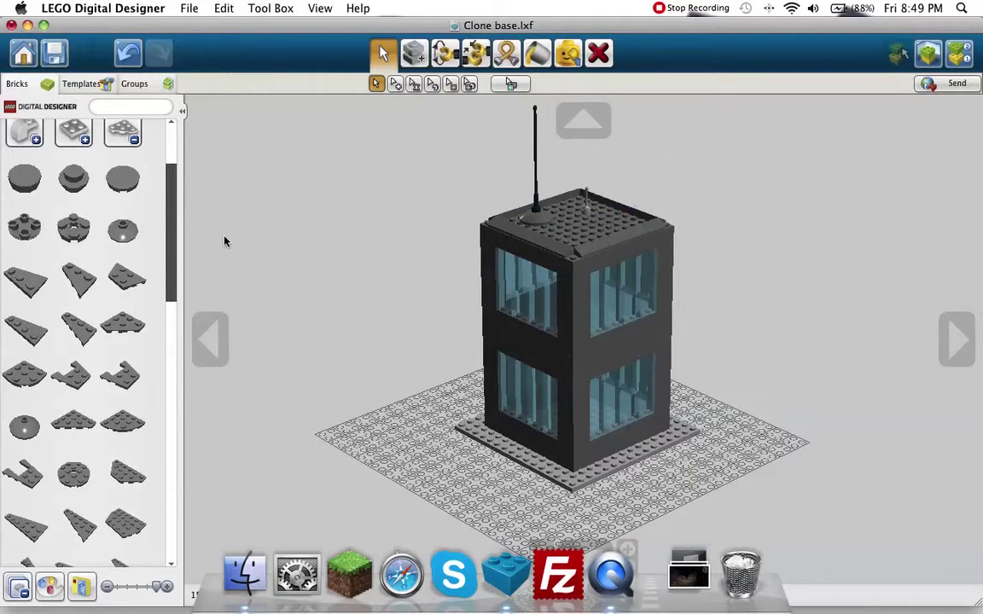
pyautogui.click(128, 229)
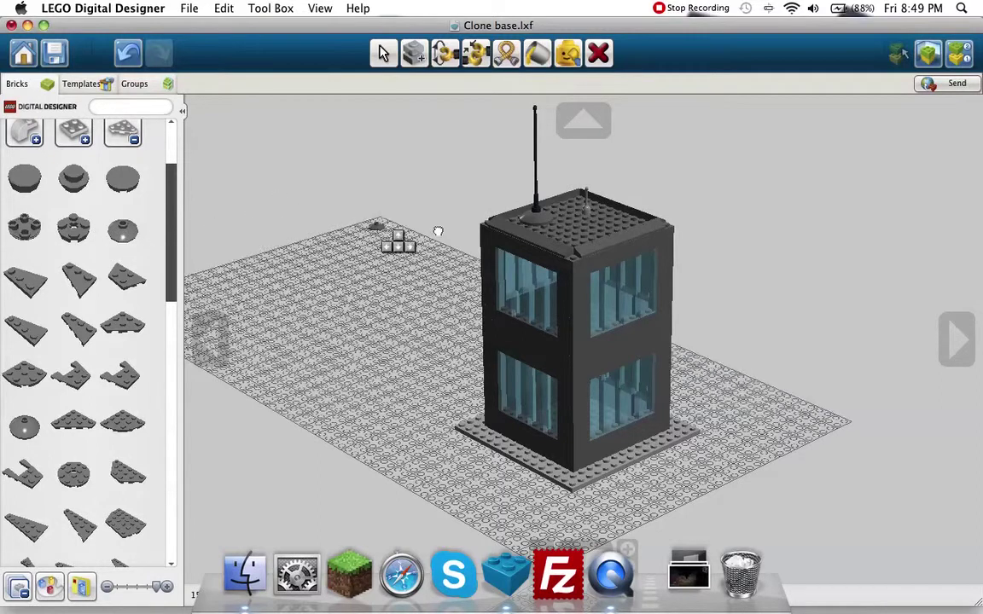
pyautogui.click(537, 223)
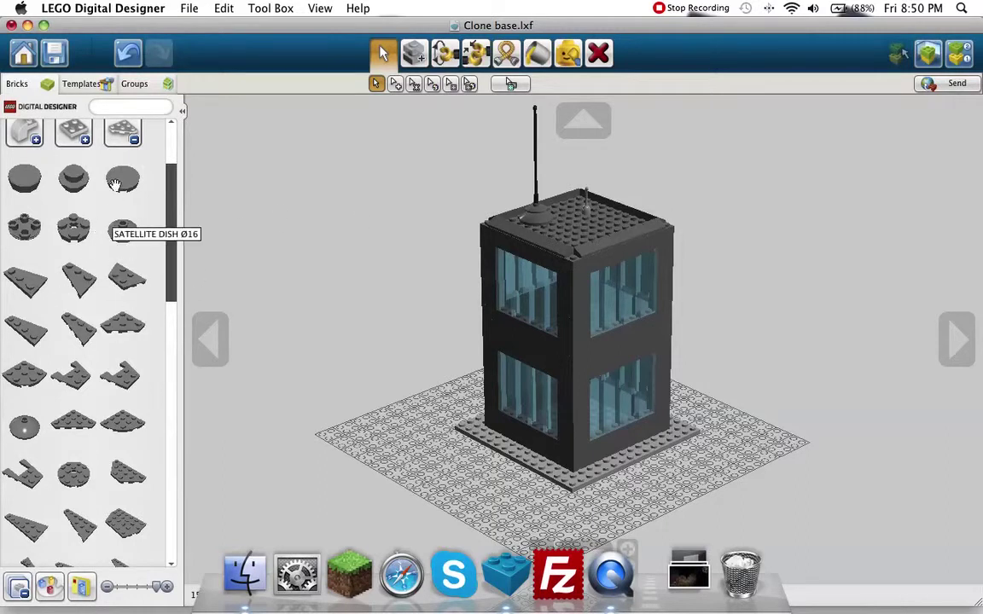
# Look through the round and angled plates and place a larger satellite dish on the grid beside the tower
pyautogui.scroll(-10, 109, 209)
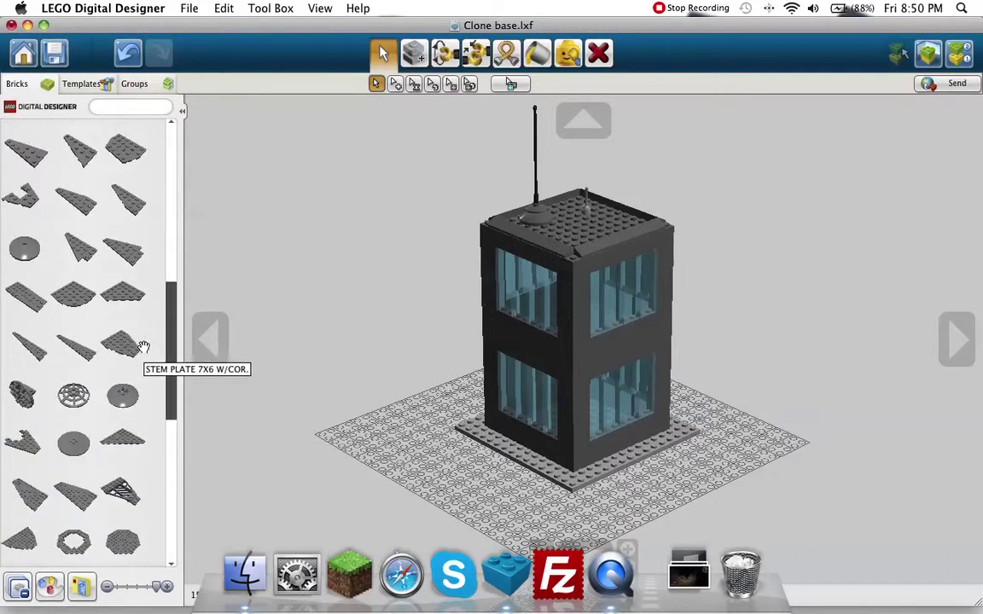
pyautogui.scroll(5, 61, 270)
pyautogui.scroll(-5, 60, 270)
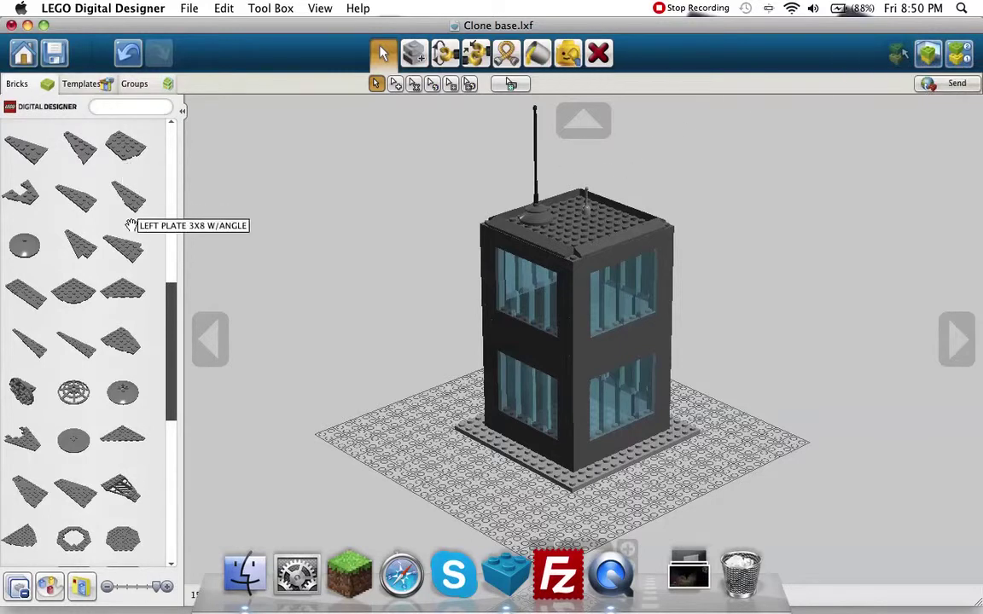
pyautogui.click(85, 294)
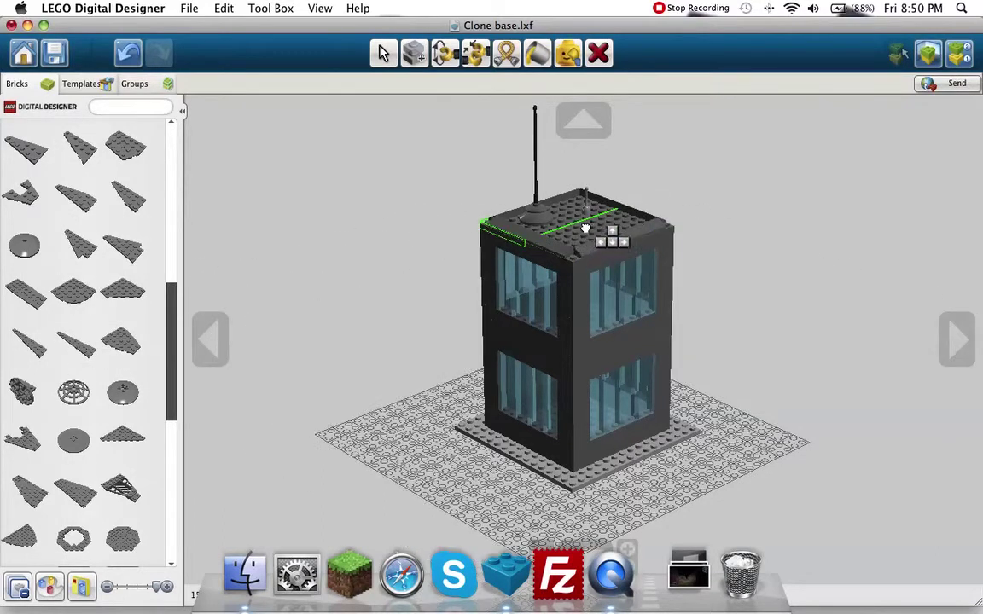
pyautogui.click(385, 423)
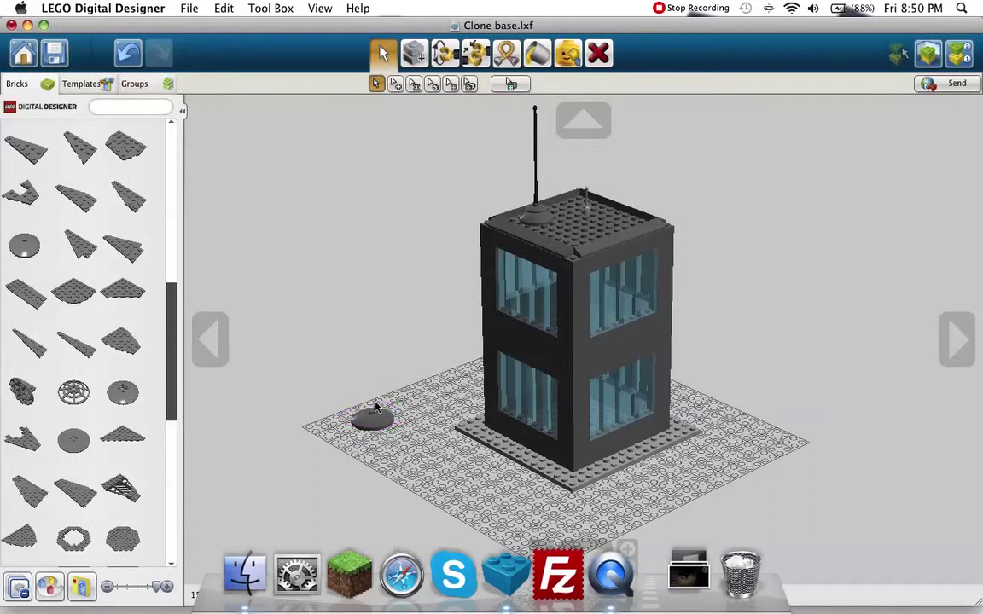
# Place a small round piece from the round plate category on the roof near the tower's front corner
pyautogui.scroll(5, 109, 160)
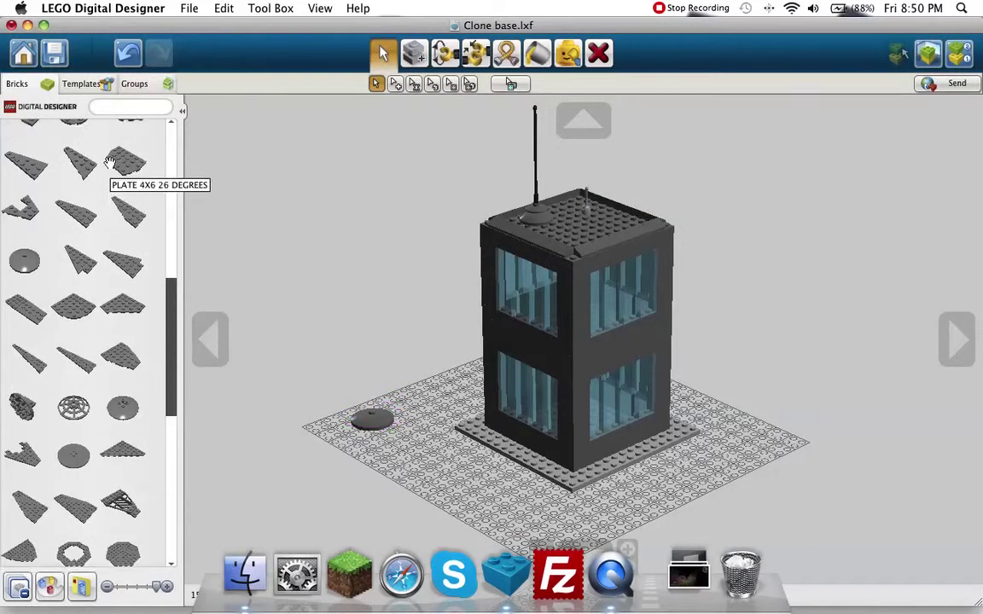
pyautogui.scroll(2, 85, 161)
pyautogui.scroll(3, 64, 196)
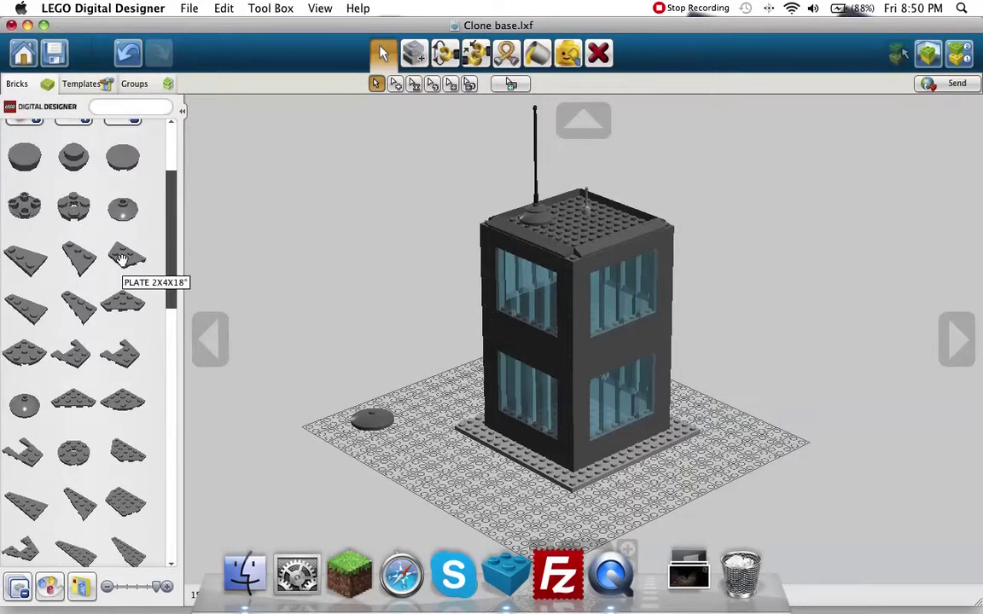
pyautogui.click(122, 157)
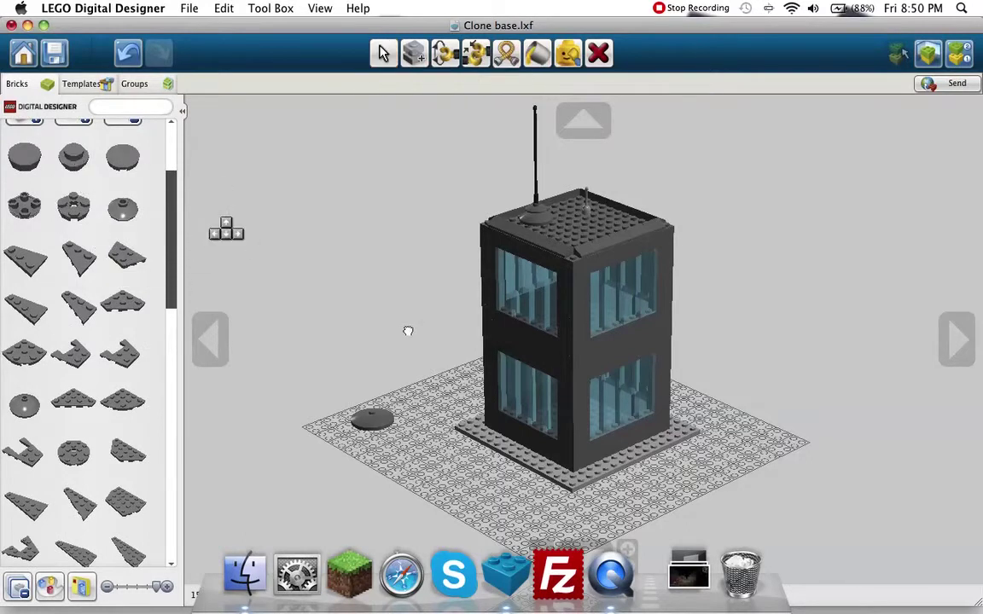
pyautogui.click(577, 242)
pyautogui.moveTo(577, 241); pyautogui.dragTo(577, 236)
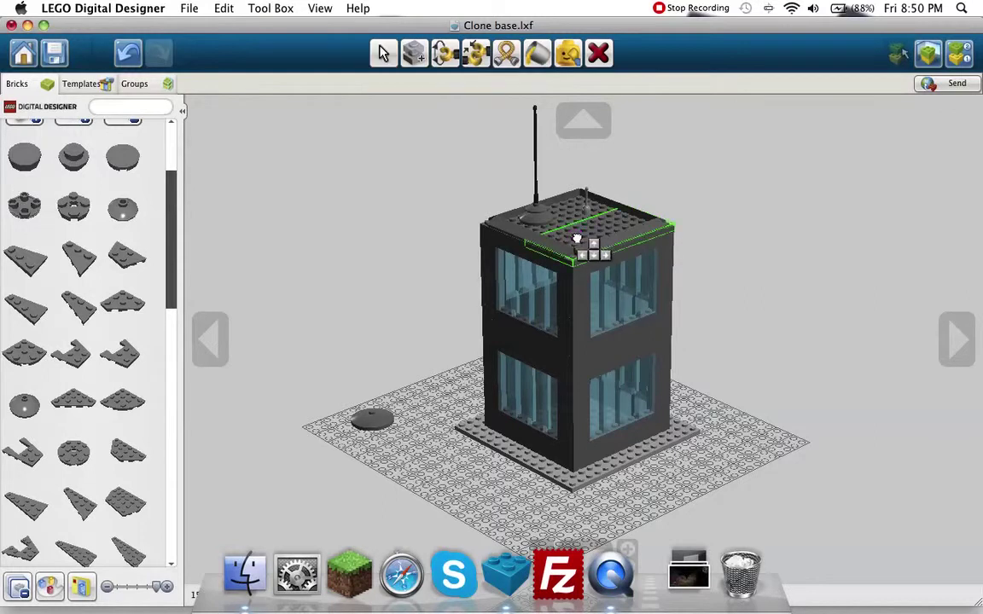
pyautogui.click(577, 237)
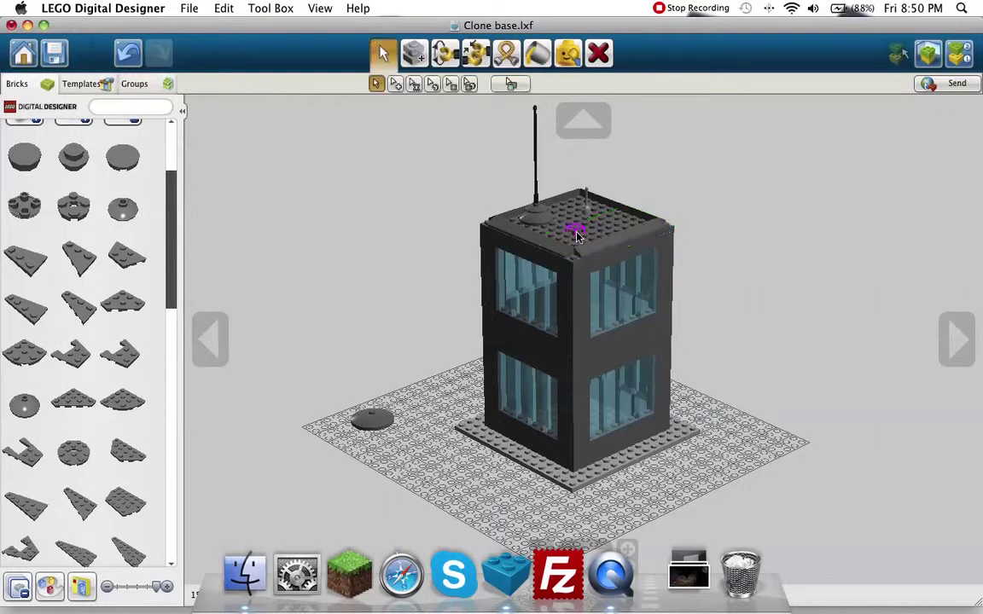
# Add a round plate near the roof's front corner and try the larger satellite dish from the grid on it
pyautogui.click(73, 205)
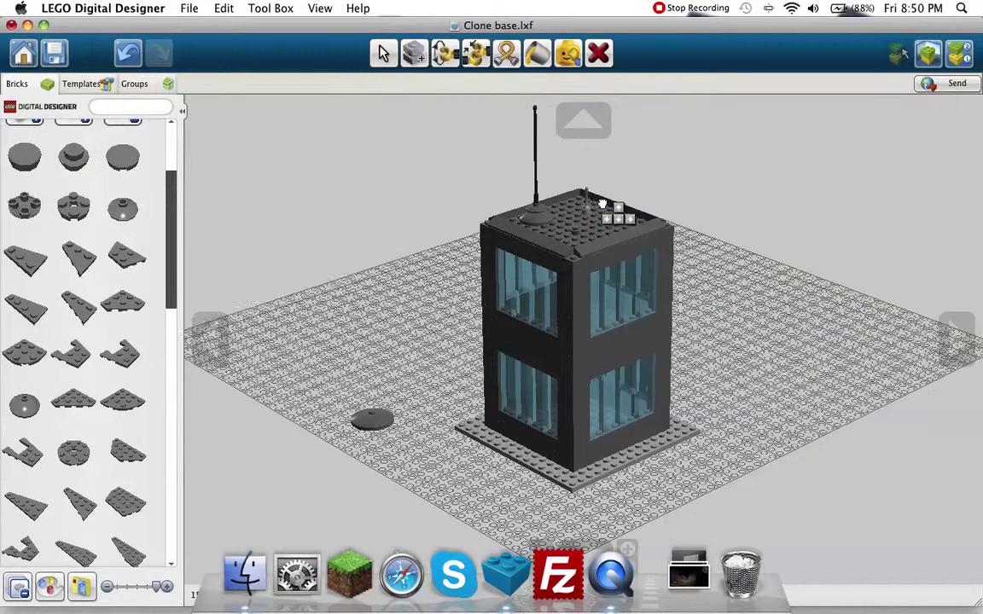
pyautogui.click(580, 232)
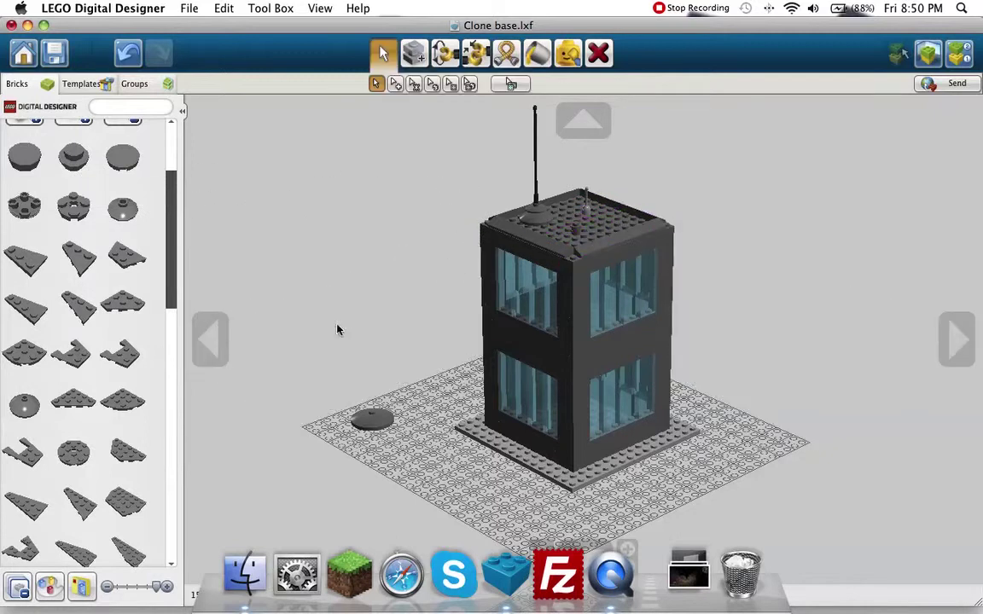
pyautogui.moveTo(366, 415); pyautogui.dragTo(577, 215)
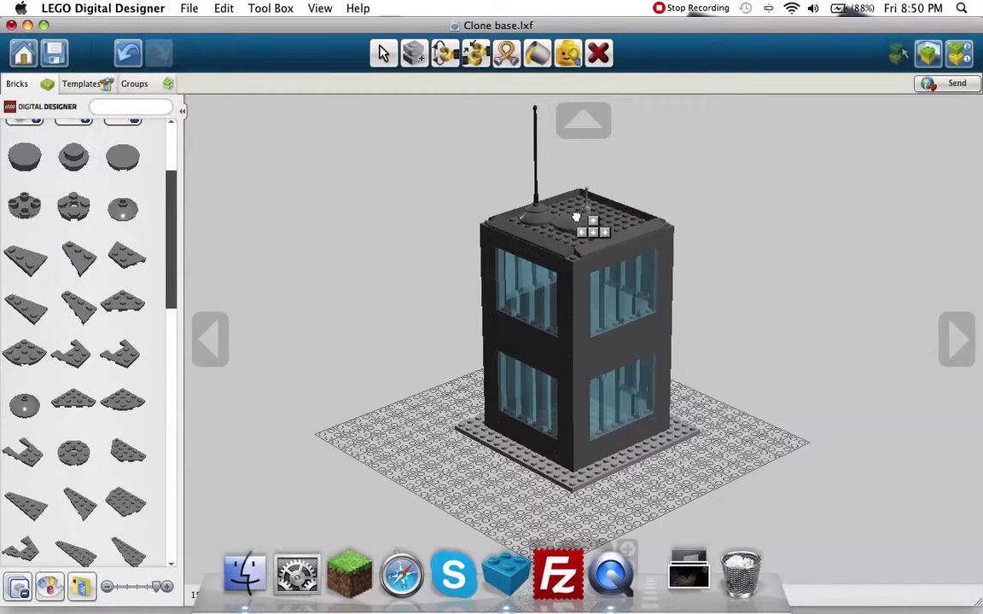
pyautogui.moveTo(577, 217); pyautogui.dragTo(450, 480)
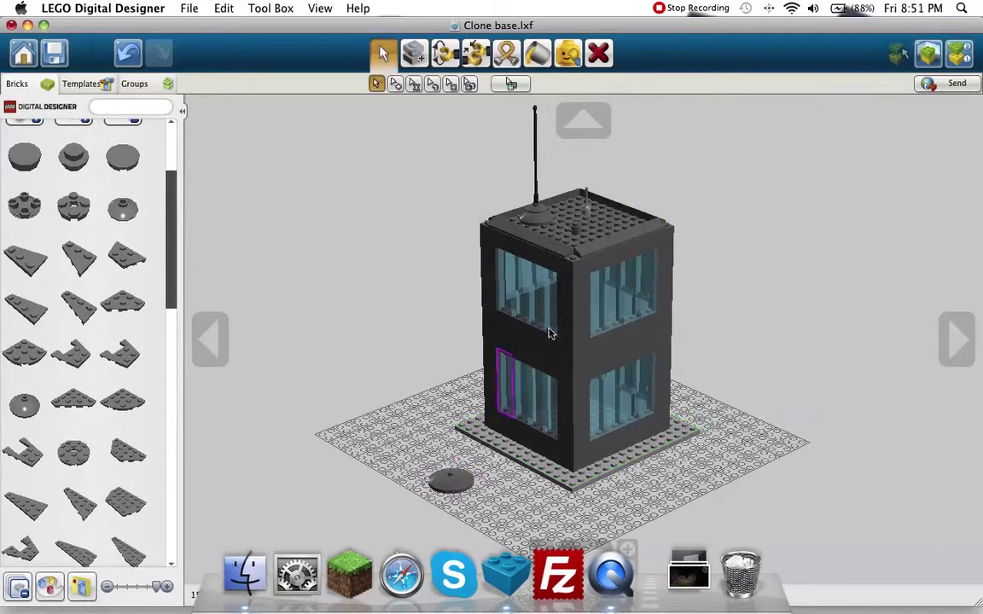
# Move the small round piece off the roof onto the grid and set the larger satellite dish near the roof's front corner
pyautogui.press('c')
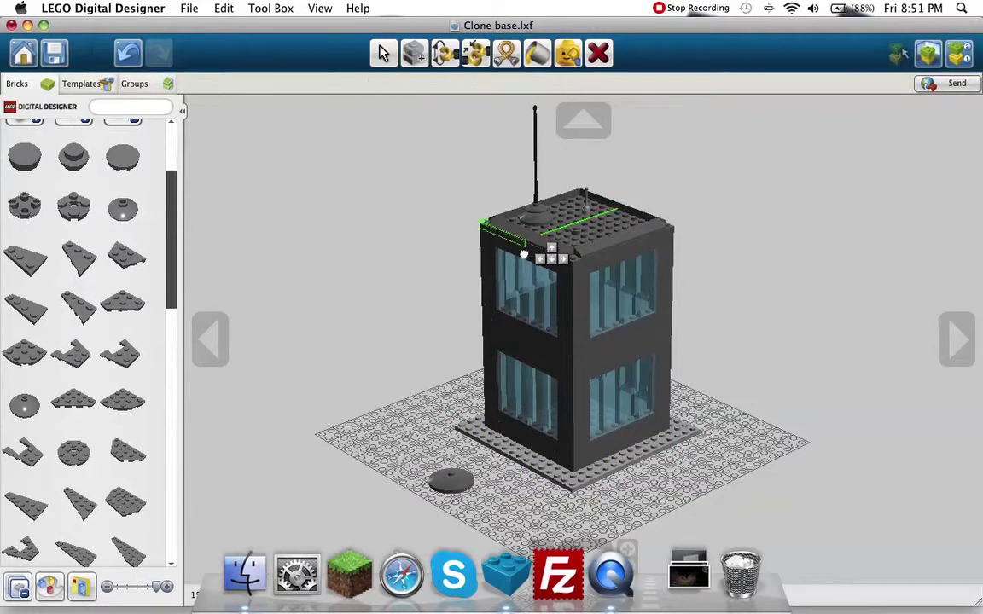
pyautogui.click(429, 464)
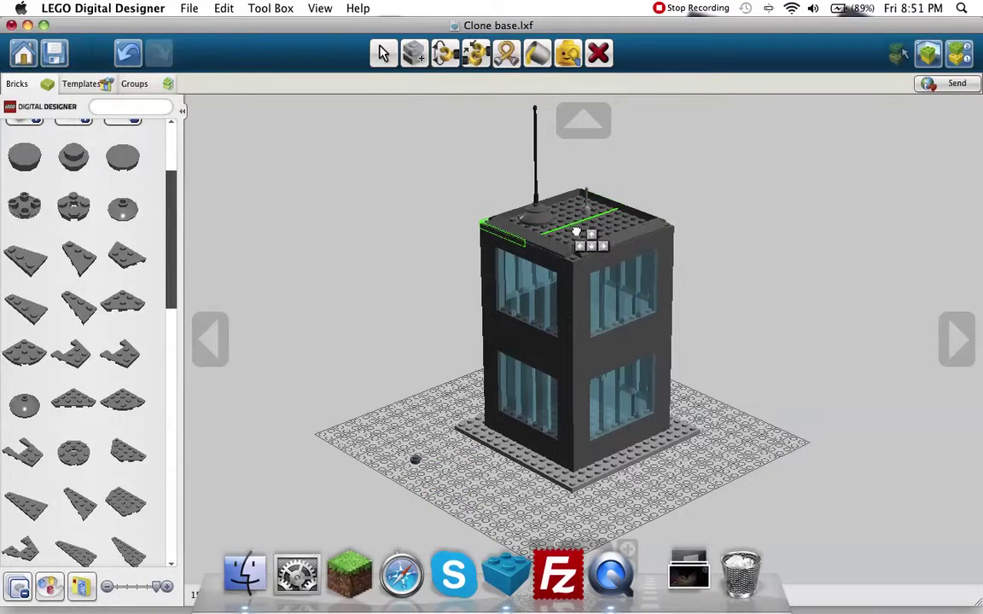
pyautogui.click(578, 223)
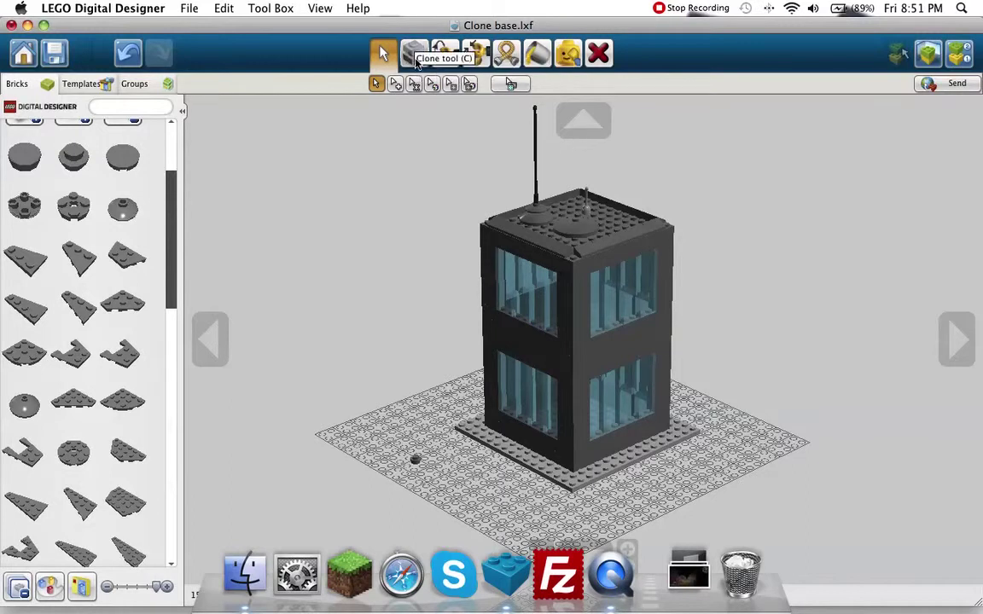
# Clone the tall roof antenna and place the copy on the grid beside the tower's base
pyautogui.click(414, 54)
pyautogui.click(538, 196)
pyautogui.click(575, 220)
pyautogui.moveTo(574, 221)
pyautogui.mouseDown()
pyautogui.moveTo(450, 219)
pyautogui.moveTo(503, 472)
pyautogui.moveTo(483, 469)
pyautogui.mouseUp()
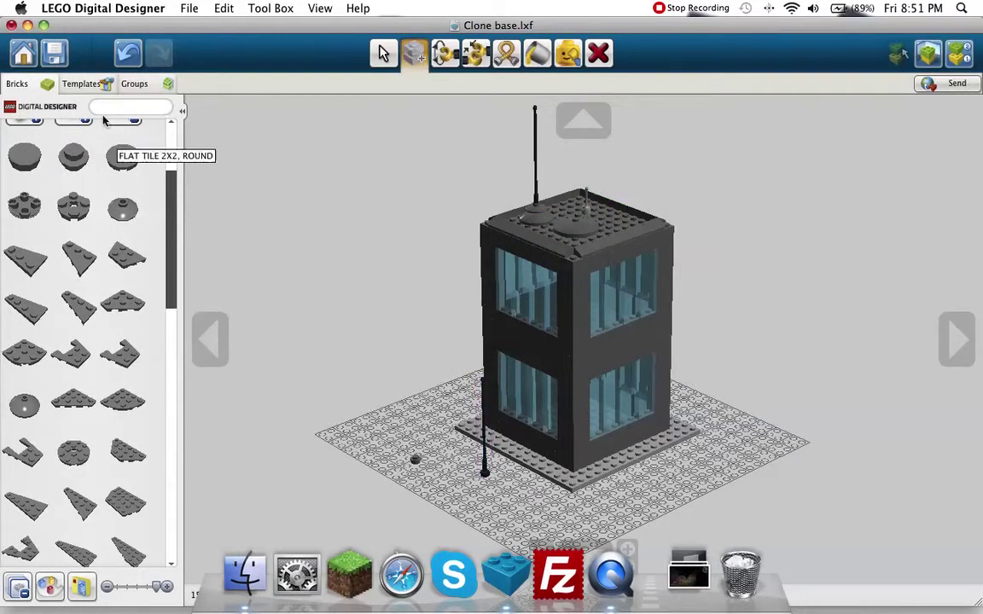
pyautogui.press('v')
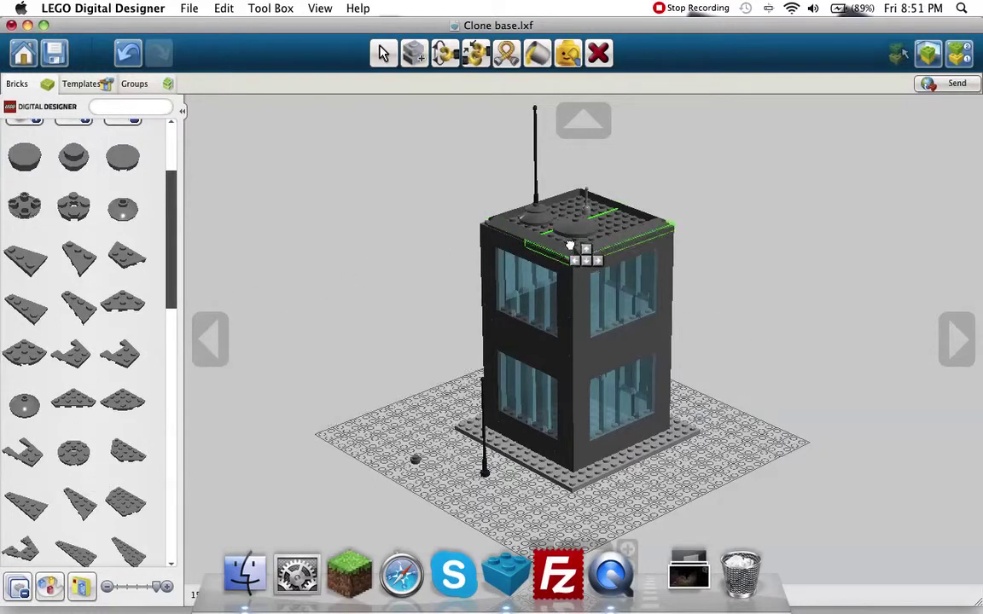
# Put the small round piece from the grid on the roof's larger dish and mount a second satellite dish over it
pyautogui.moveTo(575, 230); pyautogui.dragTo(424, 512)
pyautogui.click(416, 461)
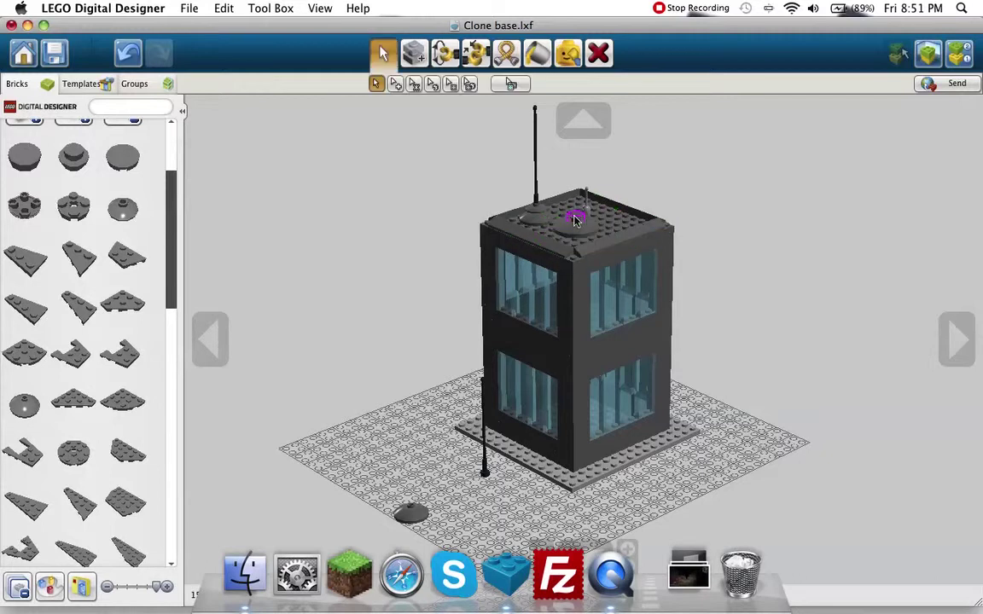
pyautogui.click(412, 514)
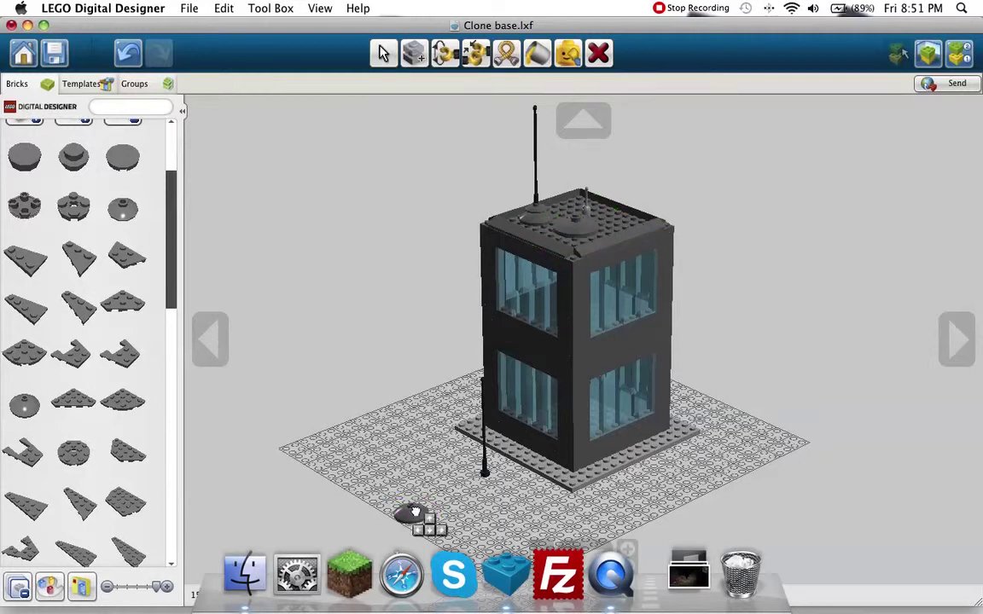
pyautogui.click(574, 218)
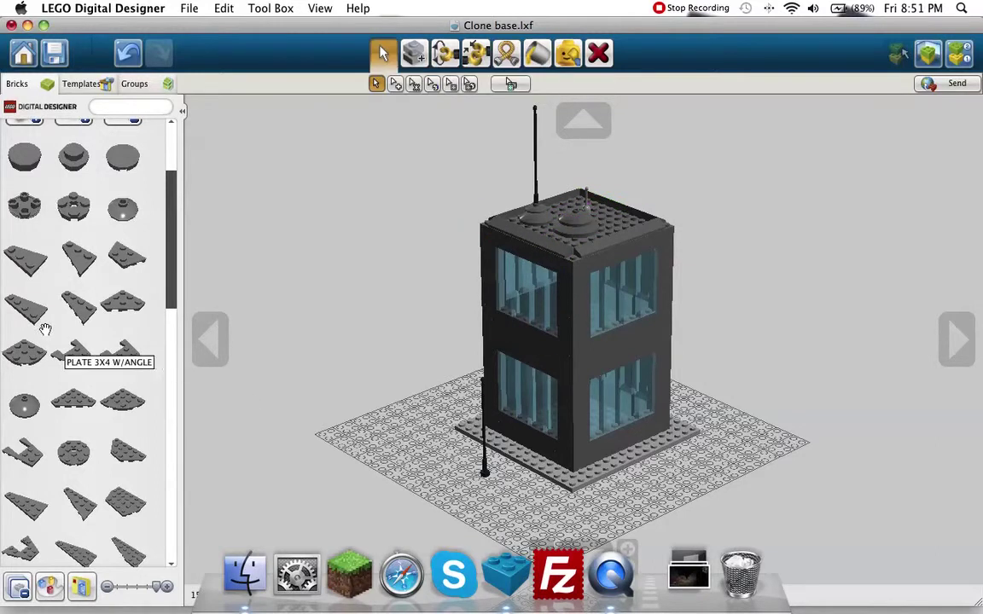
# Add a Satellite Dish Ø16 on top of the stacked roof dishes and mount the cloned antenna on it
pyautogui.click(122, 213)
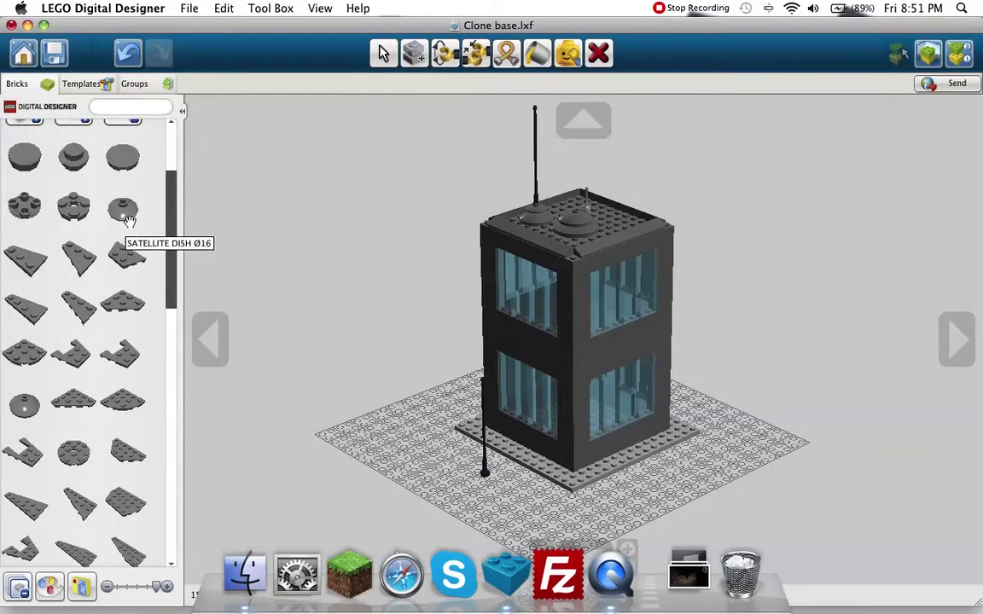
pyautogui.click(577, 220)
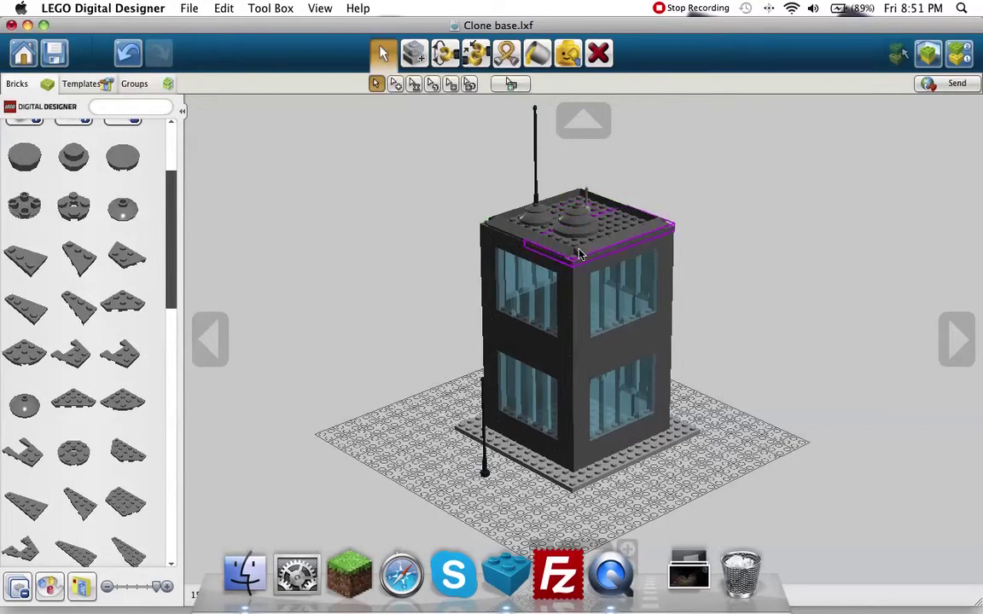
pyautogui.moveTo(481, 468); pyautogui.dragTo(573, 208)
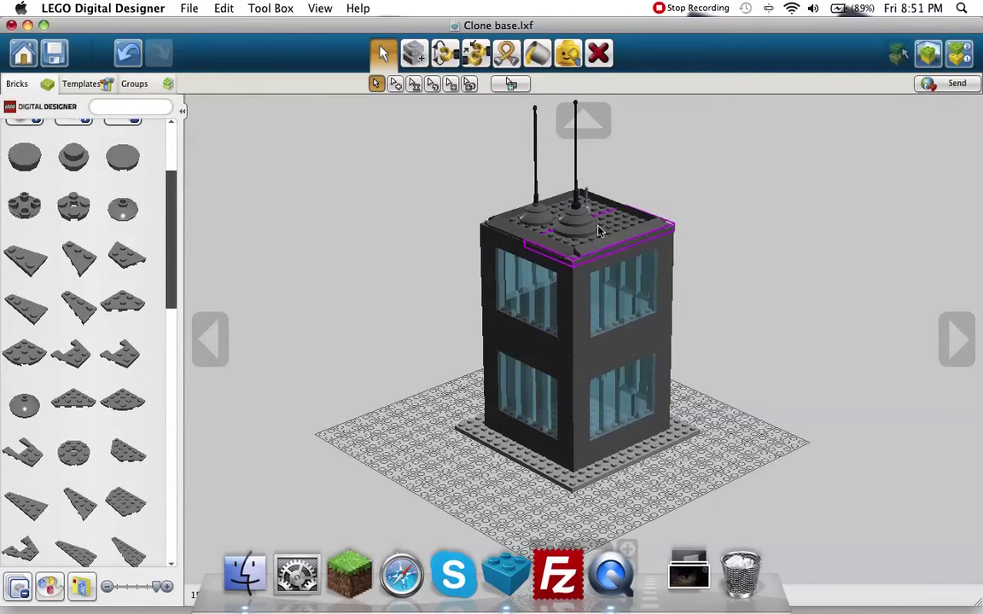
pyautogui.scroll(2, 576, 234)
pyautogui.scroll(-3, 576, 235)
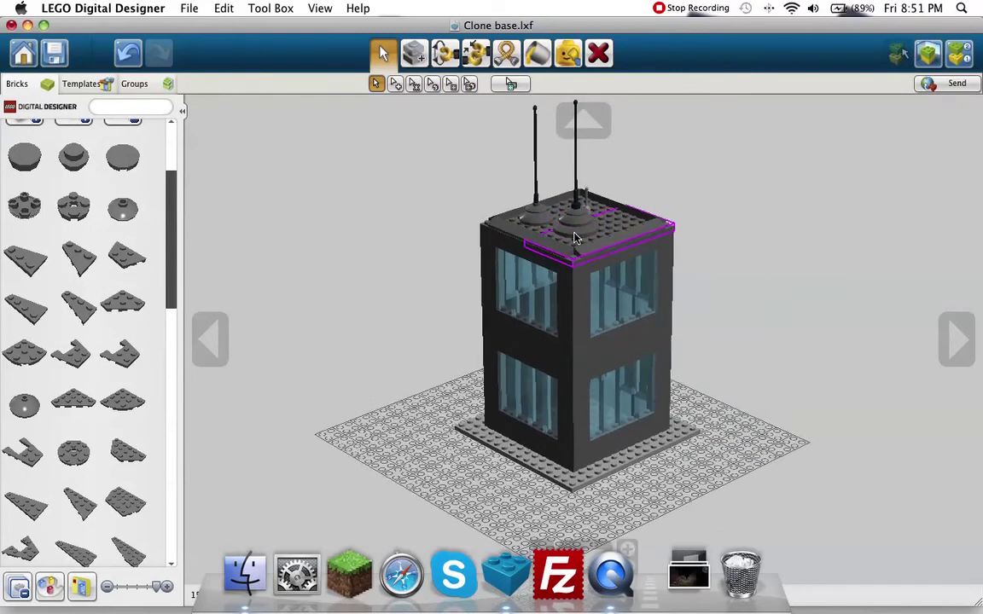